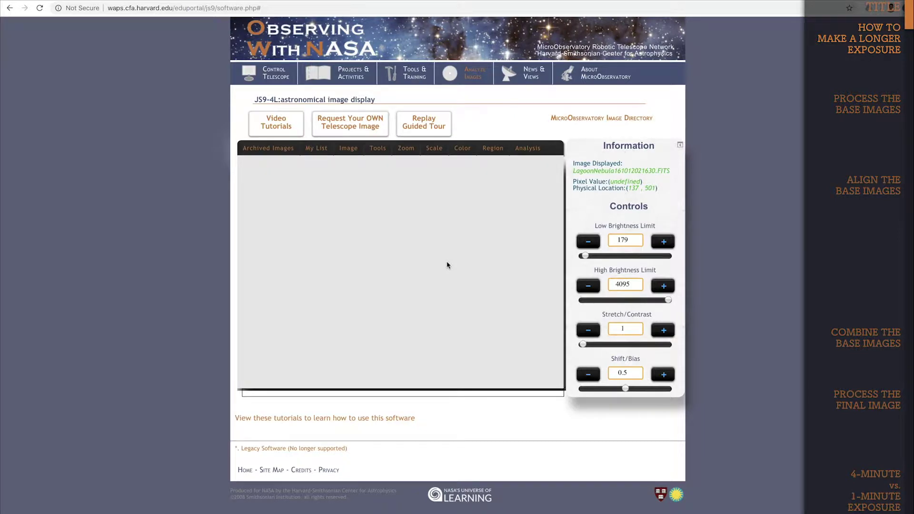
Step: Choose the Whirlpool Galaxy as the telescope's observing target
{"action": "left_click", "coordinate": [269, 77]}
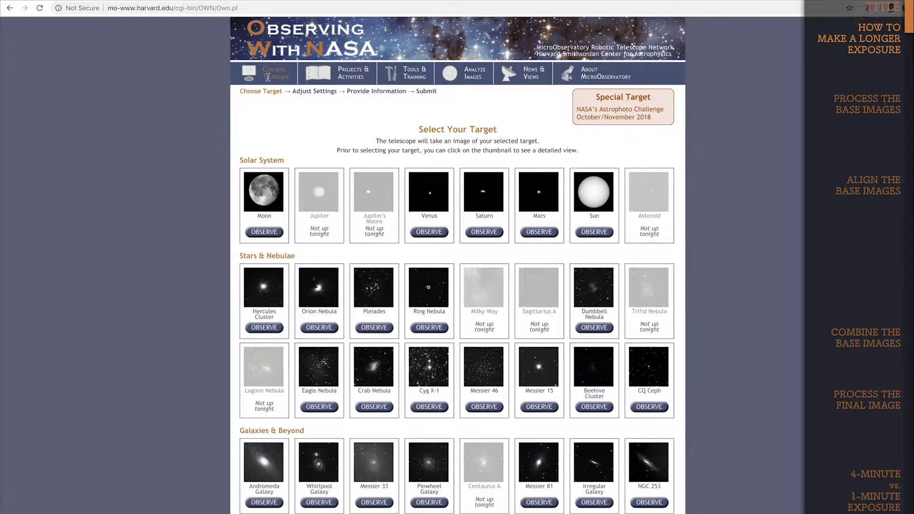
{"action": "scroll", "coordinate": [204, 248], "scroll_direction": "down", "scroll_amount": 3}
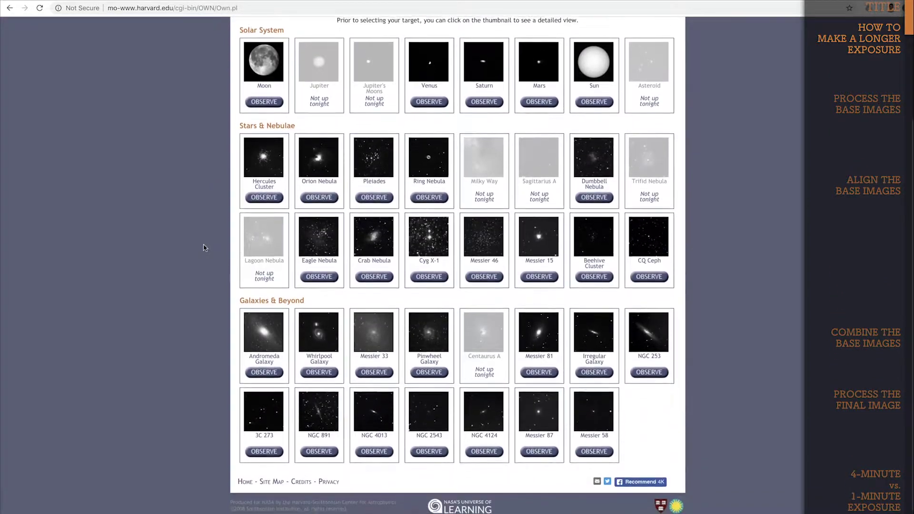
{"action": "left_click", "coordinate": [322, 373]}
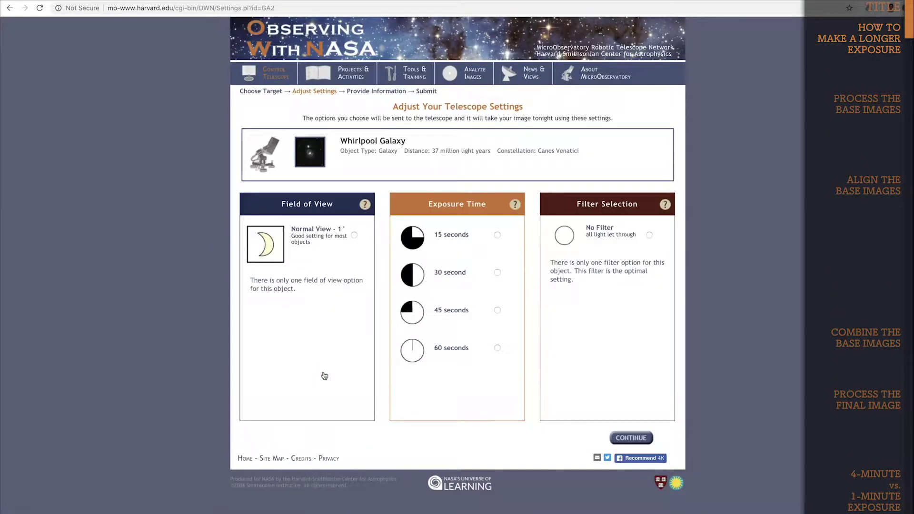
Step: Try the 15, 30 and 45 second exposures, then settle on 60 seconds
{"action": "left_click", "coordinate": [453, 350]}
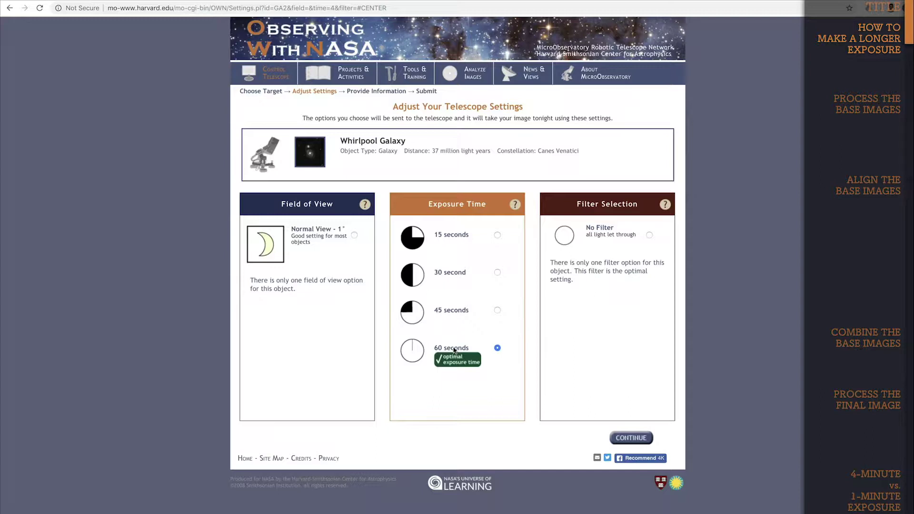
{"action": "left_click", "coordinate": [453, 236]}
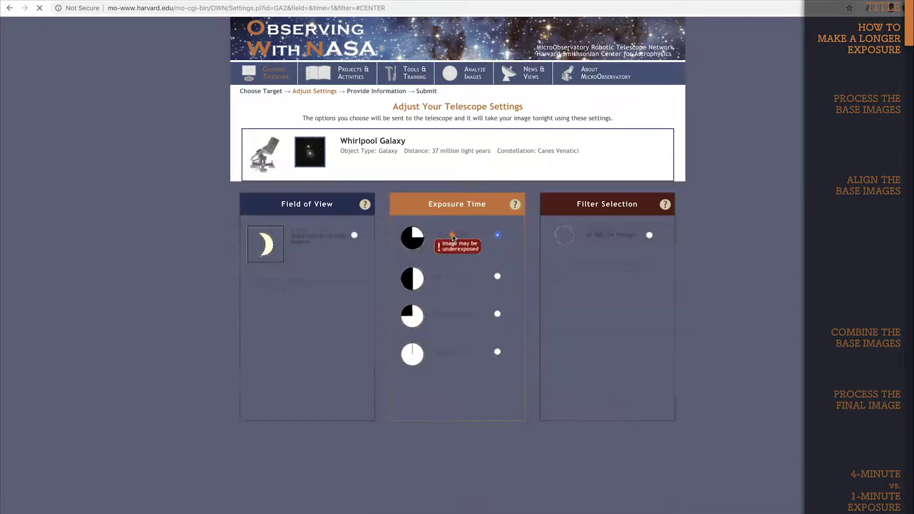
{"action": "left_click", "coordinate": [455, 278]}
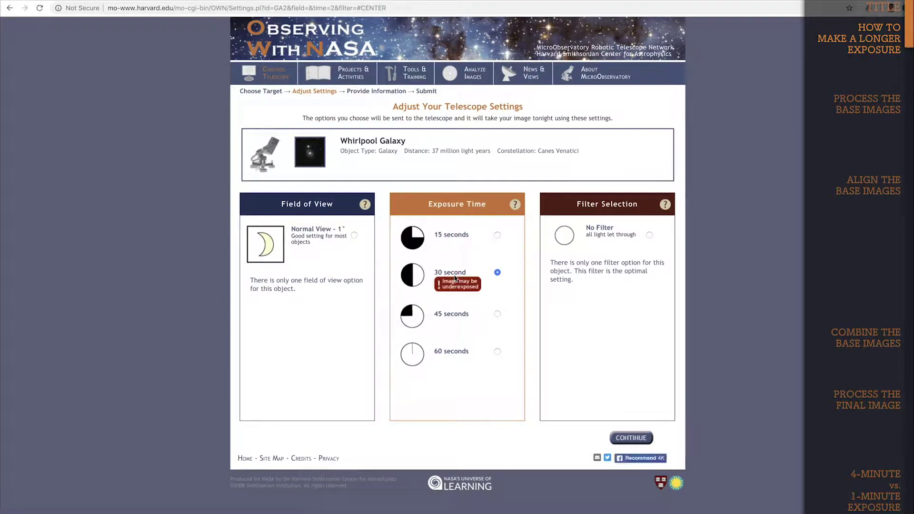
{"action": "left_click", "coordinate": [454, 314]}
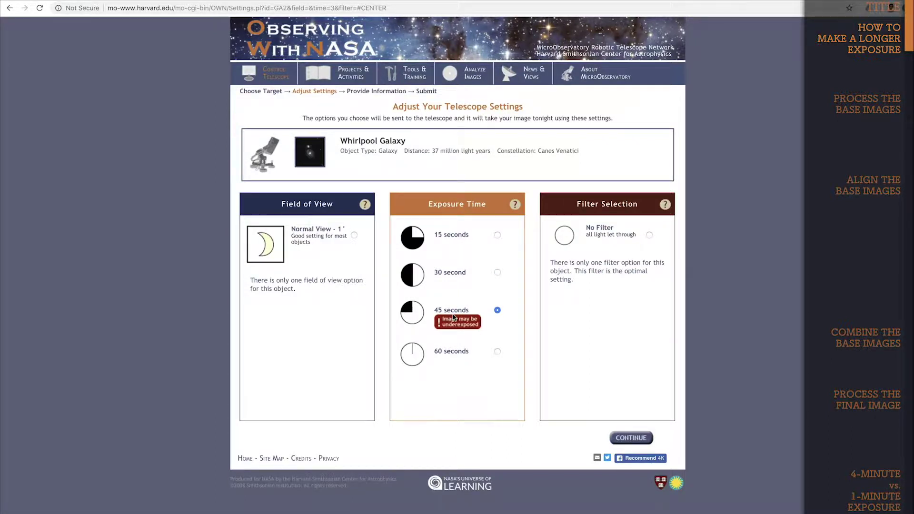
{"action": "left_click", "coordinate": [454, 354]}
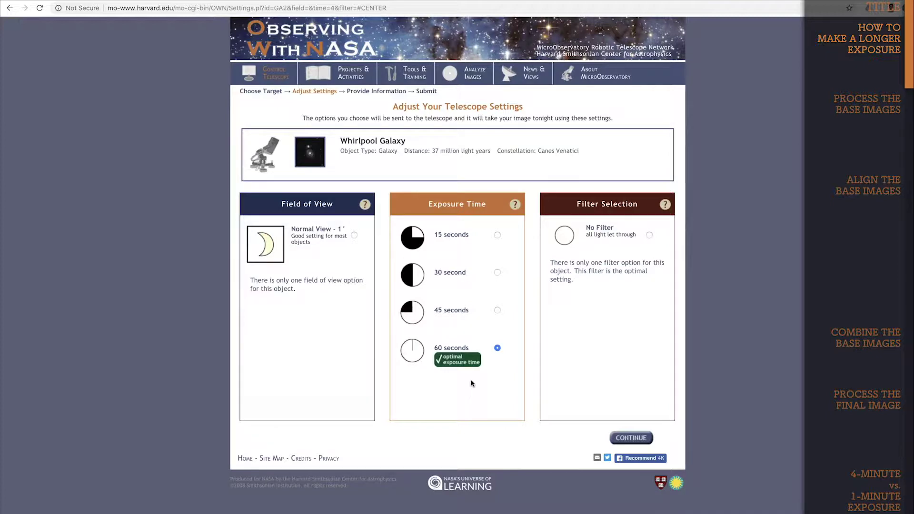
Step: Load the four WhirlpoolGal .fits files into the JS9 display and check them in My List
{"action": "left_click", "coordinate": [473, 76]}
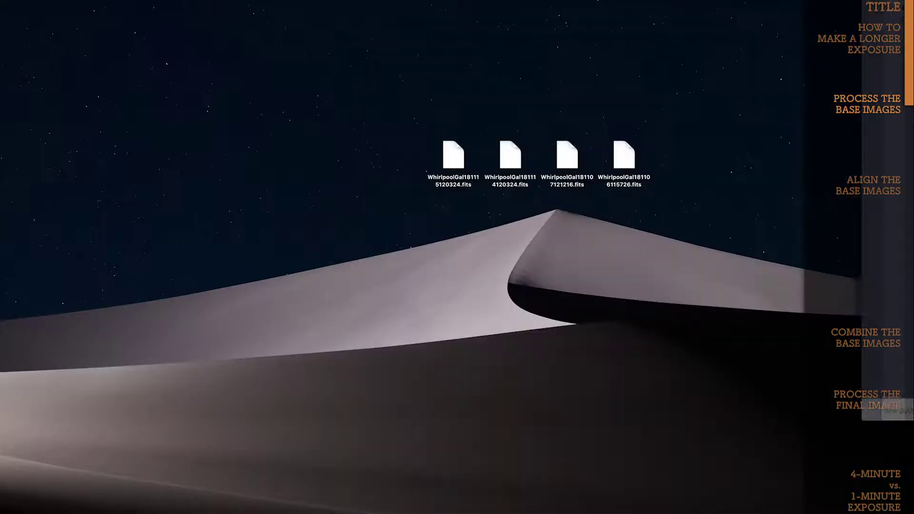
{"action": "left_click_drag", "start_coordinate": [391, 117], "coordinate": [685, 203]}
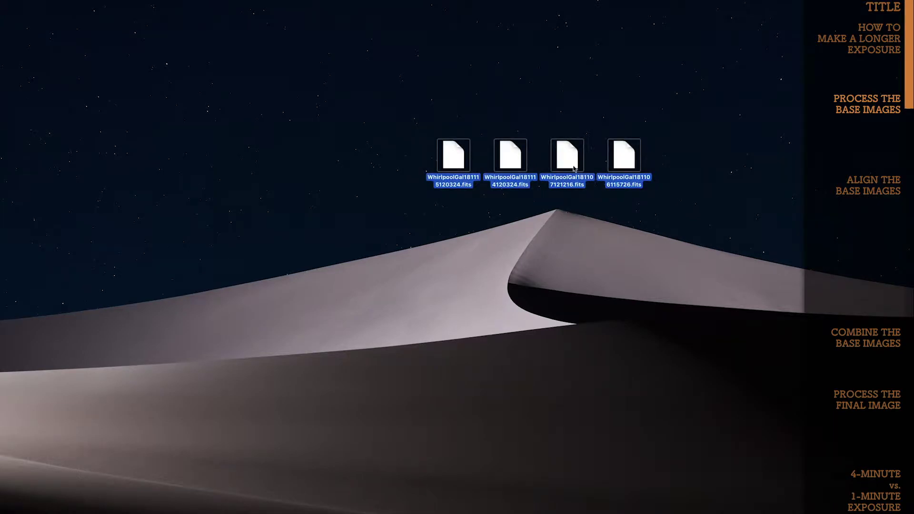
{"action": "left_click_drag", "start_coordinate": [566, 163], "coordinate": [435, 247]}
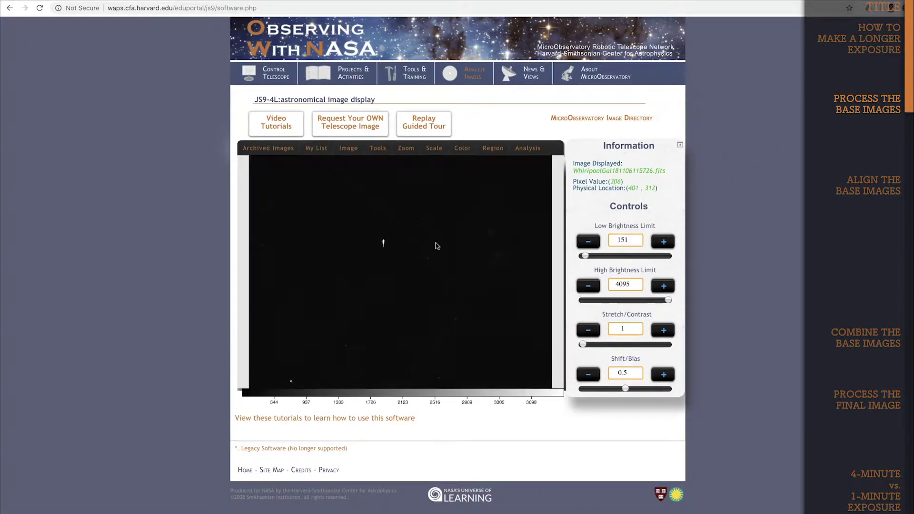
{"action": "left_click", "coordinate": [316, 148]}
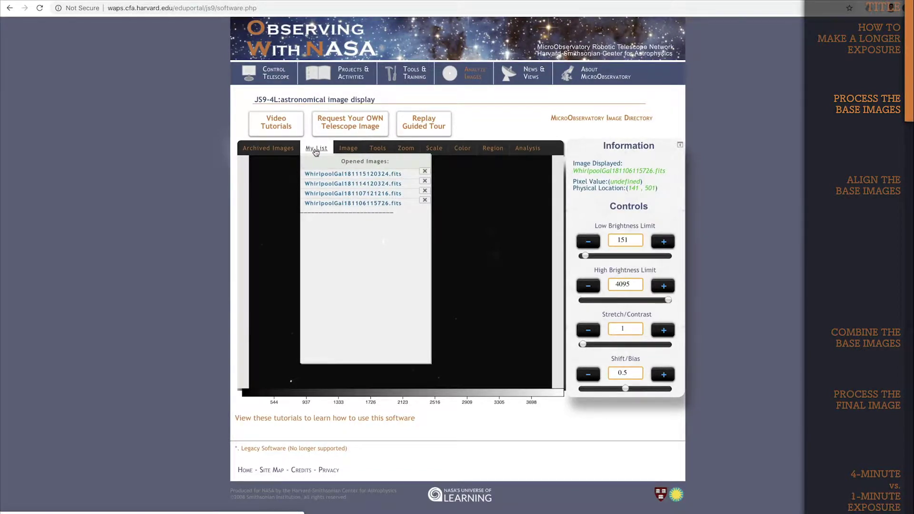
Step: Close My List and scroll through the recent MicroObservatory Image Directory listing
{"action": "left_click", "coordinate": [316, 152]}
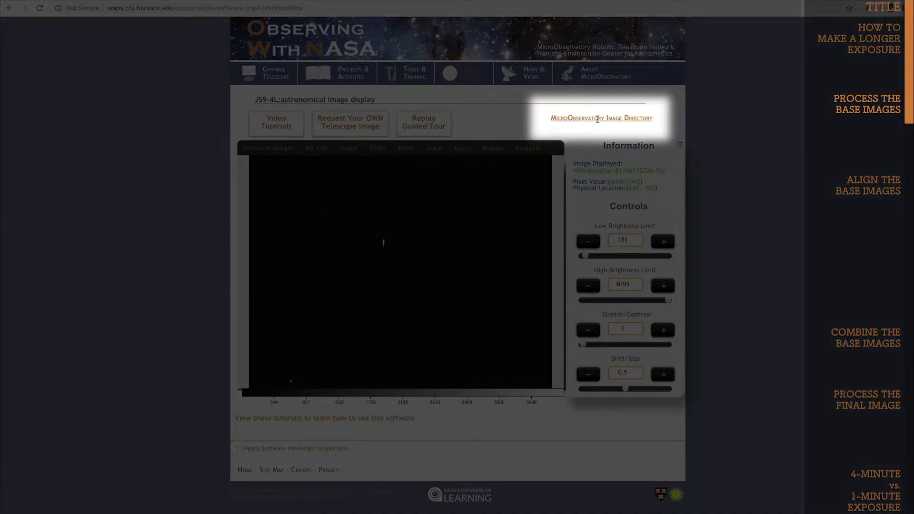
{"action": "left_click", "coordinate": [597, 119]}
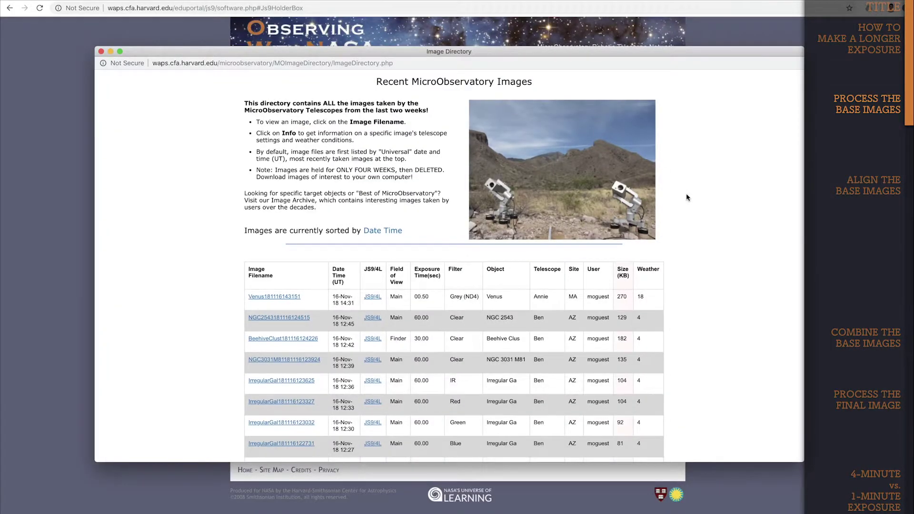
{"action": "scroll", "coordinate": [687, 197], "scroll_direction": "down", "scroll_amount": 10}
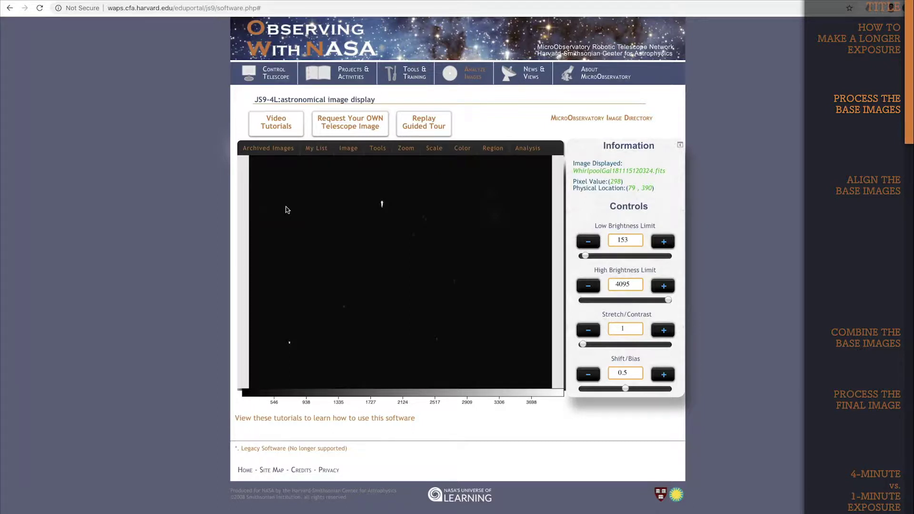
Step: Apply log scaling with low brightness limit 296 and high limit 3000, then collapse the Information panel
{"action": "left_click", "coordinate": [432, 148]}
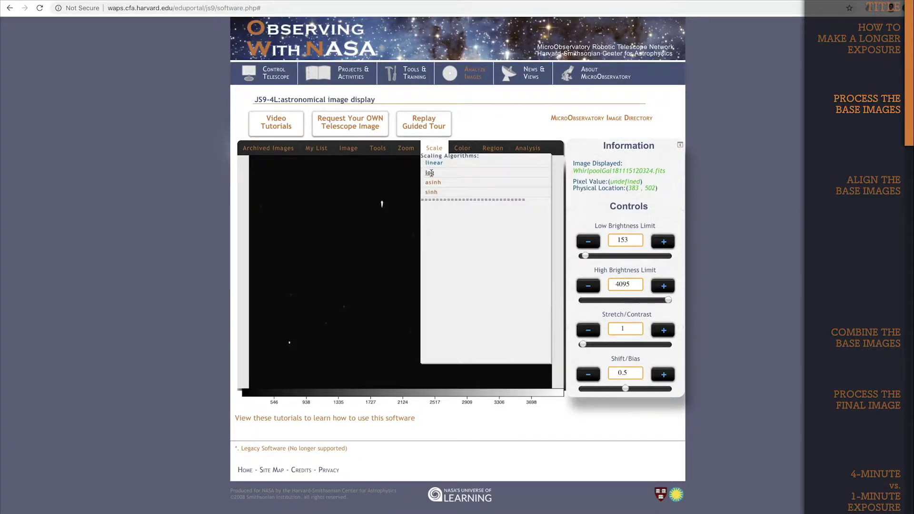
{"action": "left_click", "coordinate": [431, 172]}
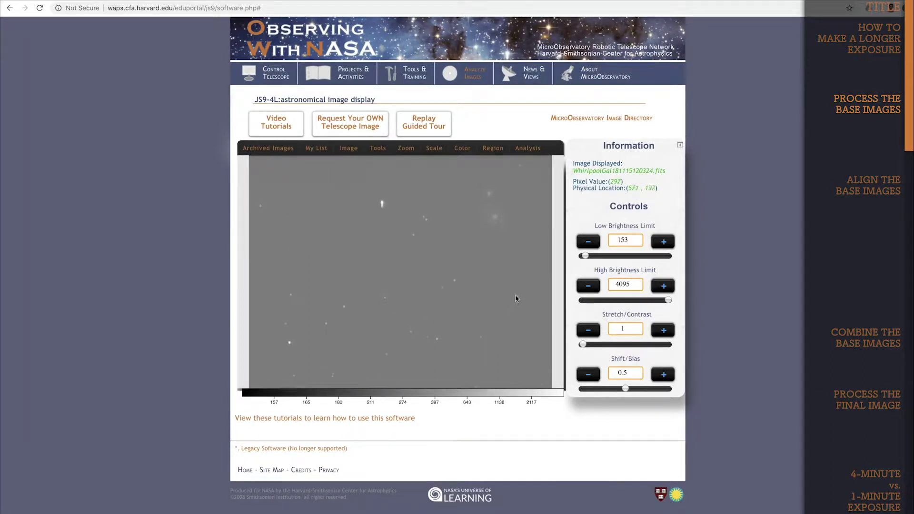
{"action": "double_click", "coordinate": [614, 243]}
{"action": "type", "text": "296"}
{"action": "key", "text": "Return"}
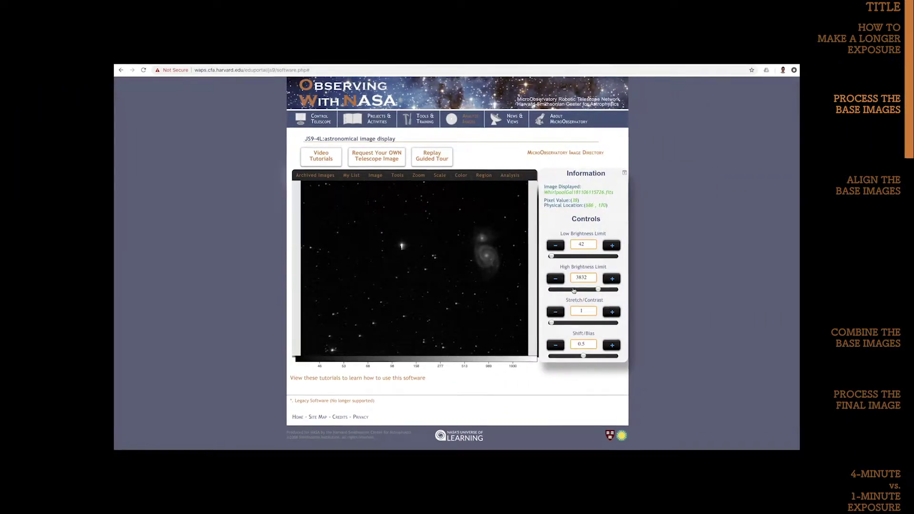
{"action": "left_click_drag", "start_coordinate": [739, 289], "coordinate": [731, 288]}
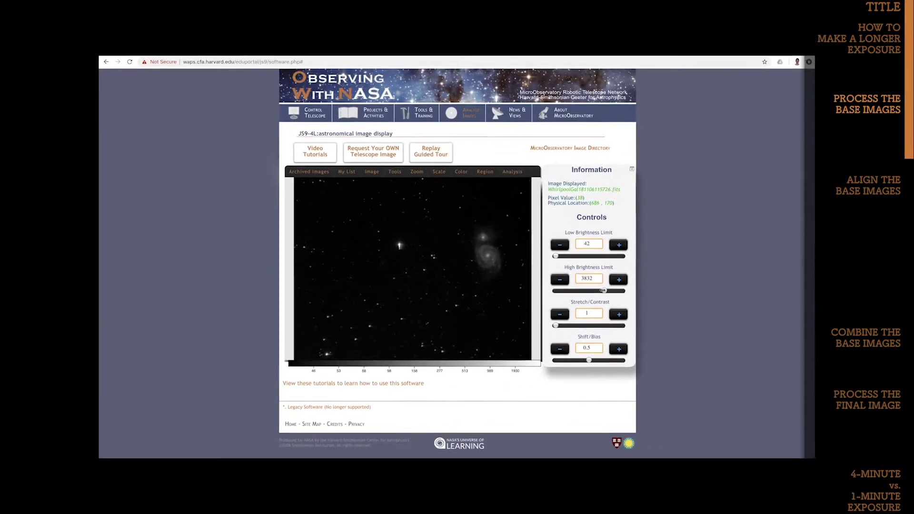
{"action": "mouse_move", "coordinate": [608, 293]}
{"action": "left_mouse_down"}
{"action": "mouse_move", "coordinate": [639, 300]}
{"action": "mouse_move", "coordinate": [611, 284]}
{"action": "left_mouse_up"}
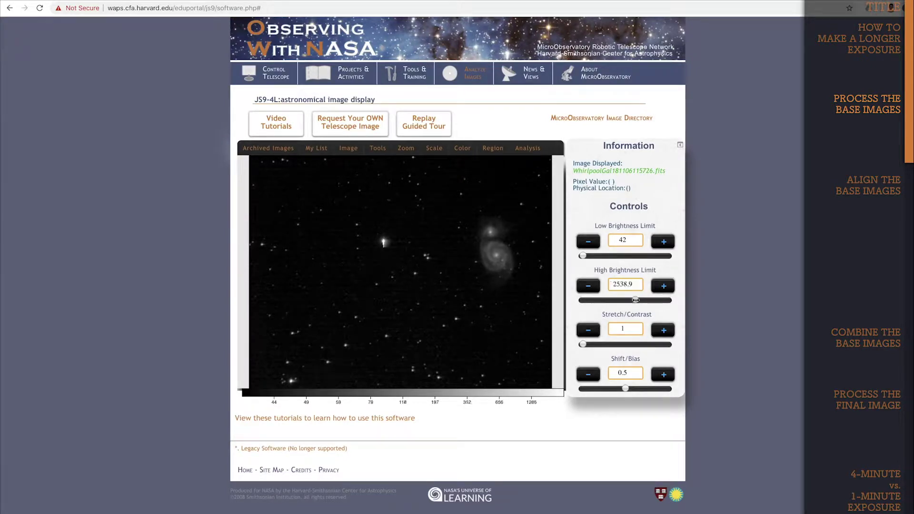
{"action": "type", "text": "3000"}
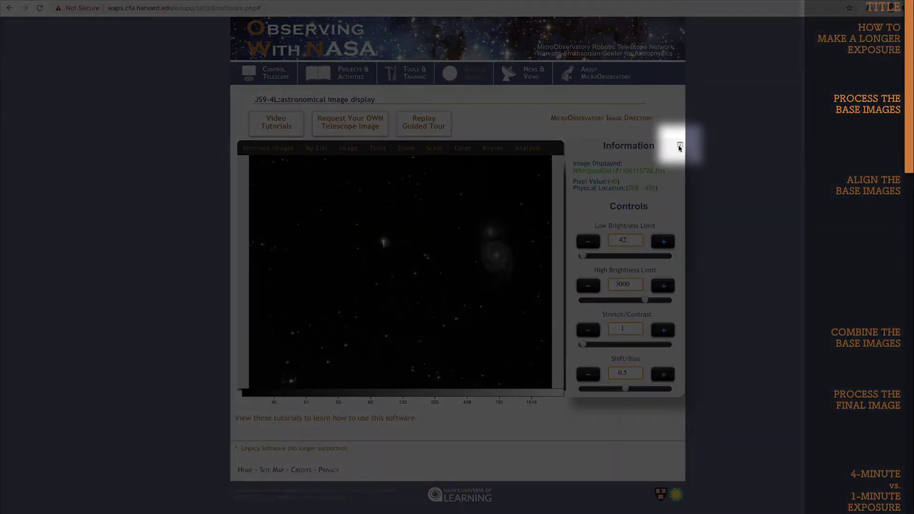
{"action": "left_click", "coordinate": [680, 147]}
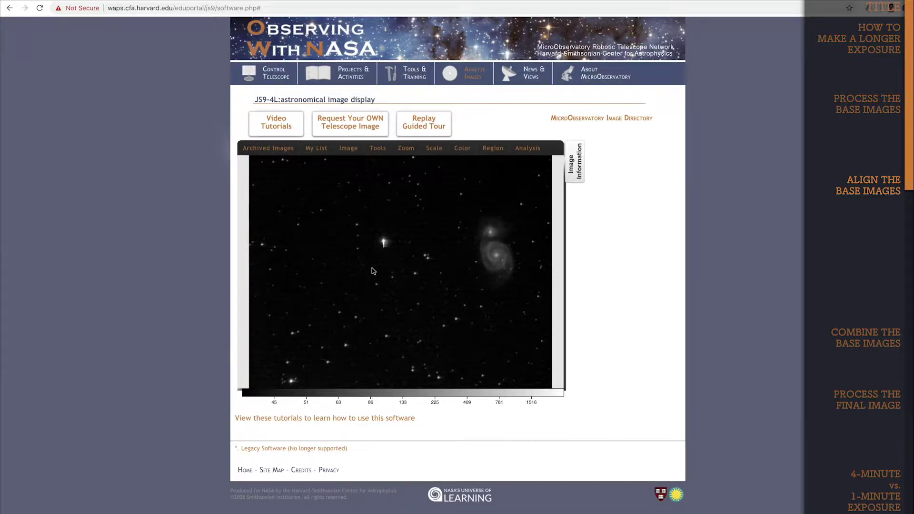
Step: Place the Image Blending window beside the image, enlarged to show all four rows
{"action": "left_click", "coordinate": [378, 148]}
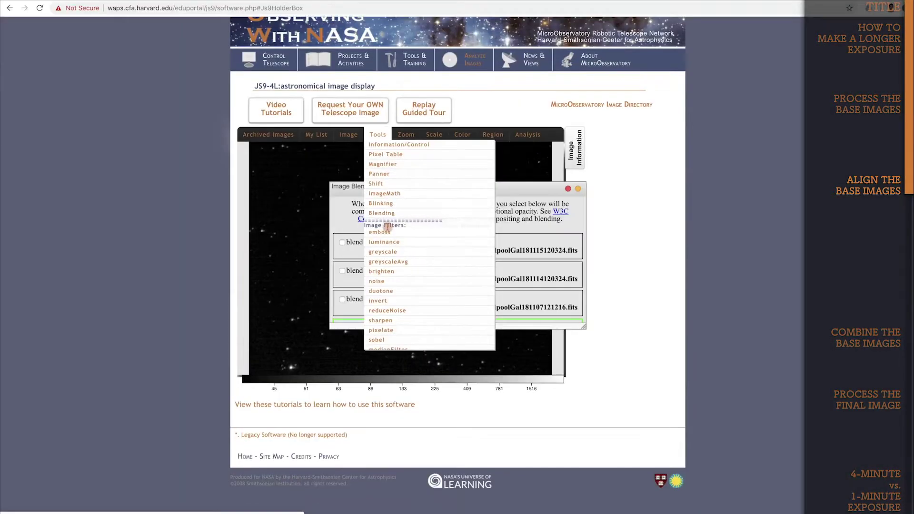
{"action": "scroll", "coordinate": [368, 206], "scroll_direction": "up", "scroll_amount": 1}
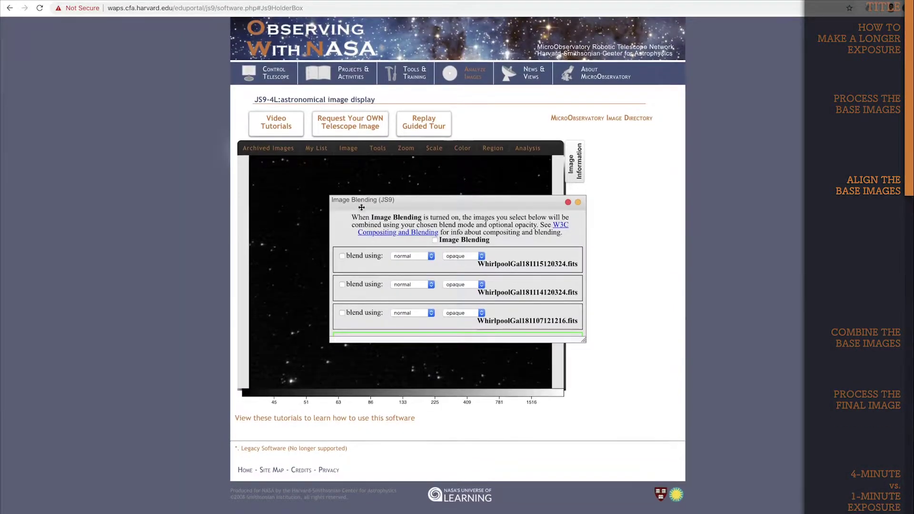
{"action": "left_click_drag", "start_coordinate": [367, 206], "coordinate": [671, 146]}
{"action": "left_click_drag", "start_coordinate": [842, 284], "coordinate": [848, 315]}
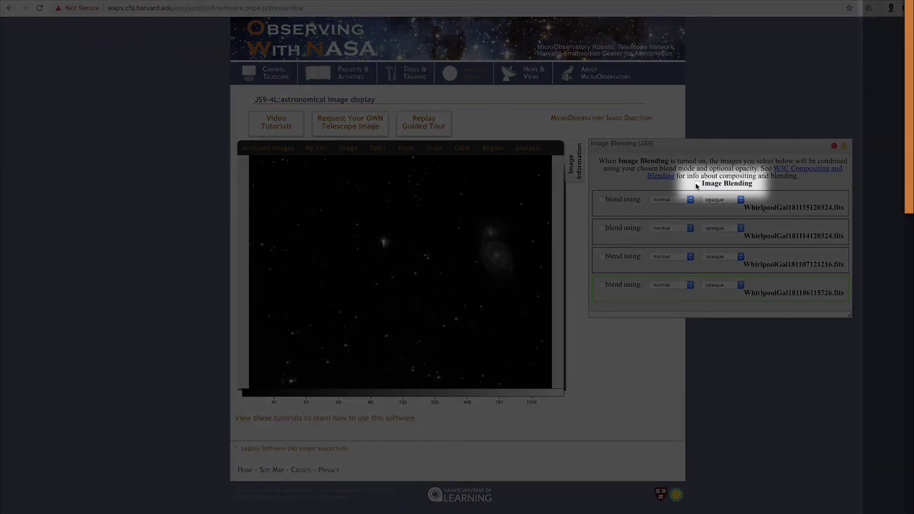
Step: Turn on Image Blending and include all four Whirlpool images in the blend
{"action": "left_click", "coordinate": [697, 184]}
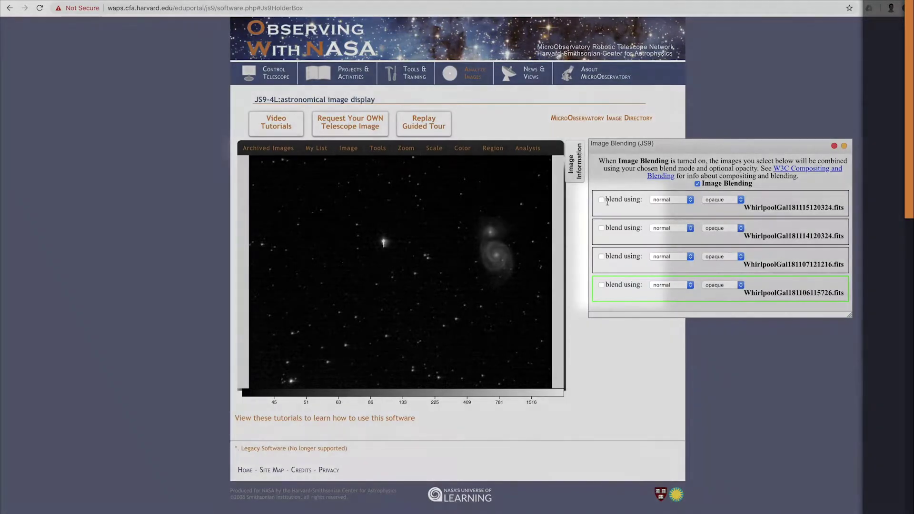
{"action": "left_click", "coordinate": [602, 199]}
{"action": "left_click", "coordinate": [601, 228]}
{"action": "left_click", "coordinate": [602, 256]}
{"action": "left_click", "coordinate": [602, 285]}
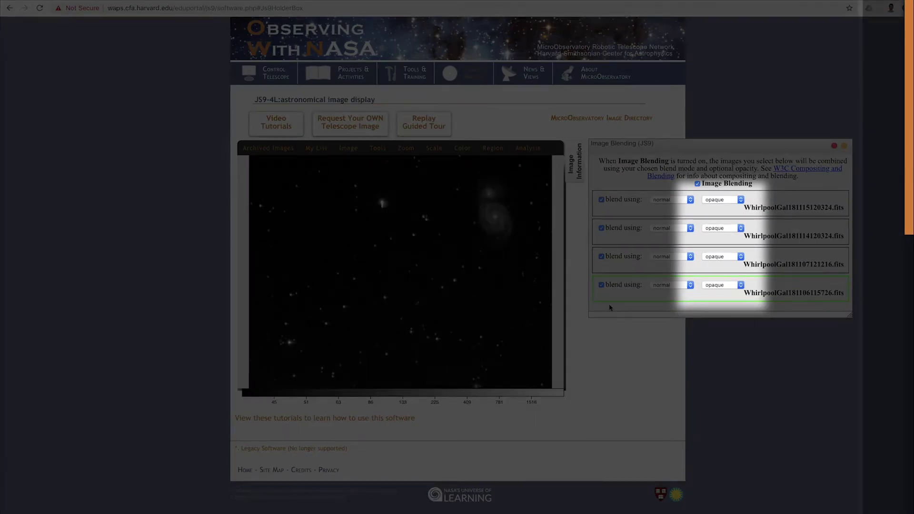
Step: Change each of the four image rows' opacity from opaque to 0.25
{"action": "left_click", "coordinate": [740, 200]}
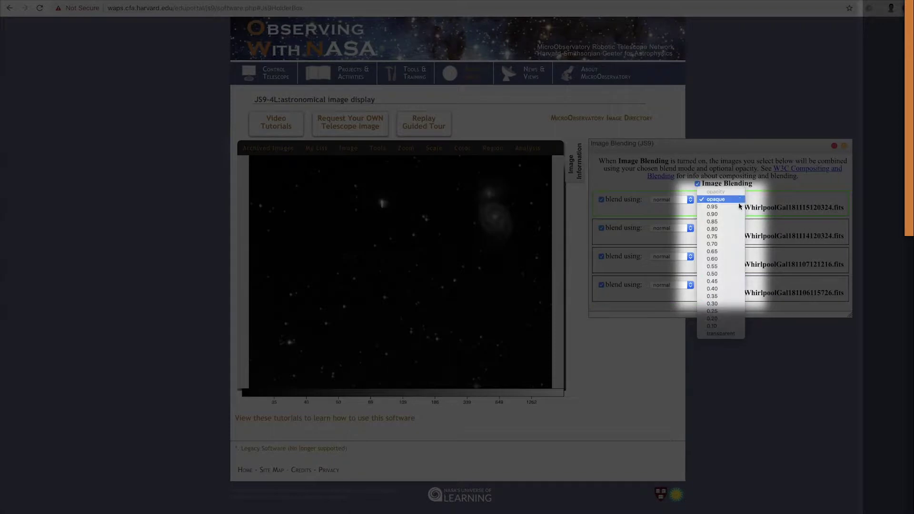
{"action": "left_click", "coordinate": [722, 311]}
{"action": "left_click", "coordinate": [741, 229]}
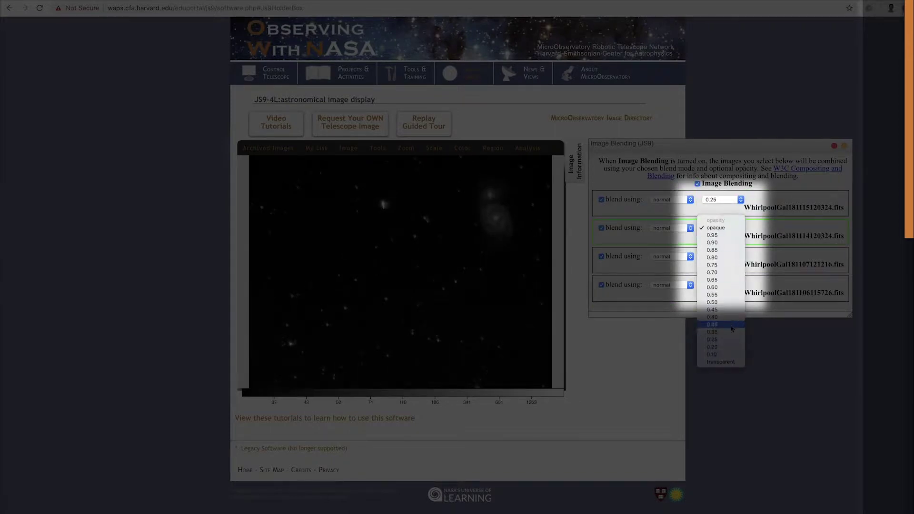
{"action": "left_click", "coordinate": [726, 346]}
{"action": "left_click", "coordinate": [739, 257]}
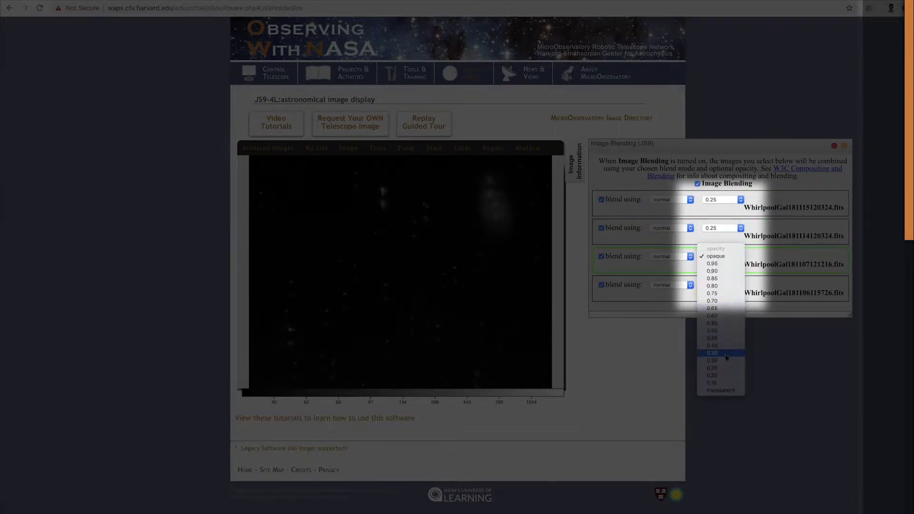
{"action": "left_click", "coordinate": [725, 367]}
{"action": "left_click", "coordinate": [740, 285]}
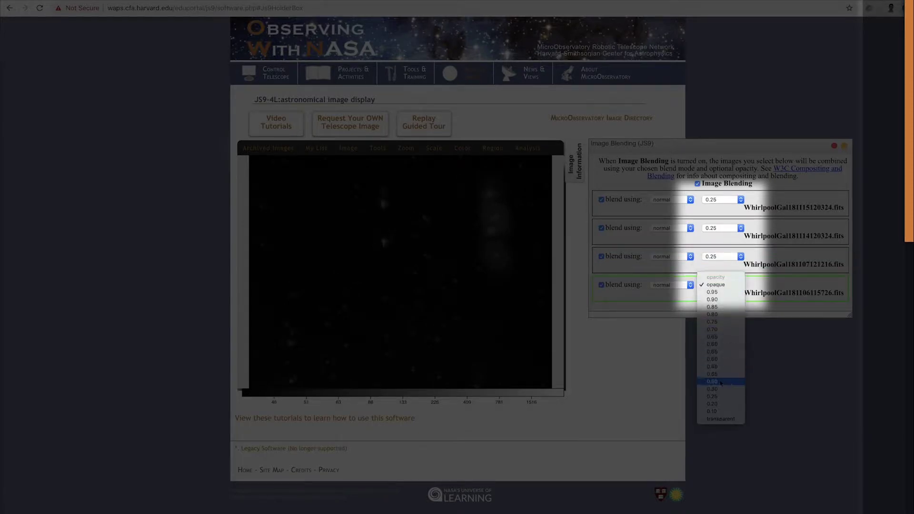
{"action": "left_click", "coordinate": [715, 397]}
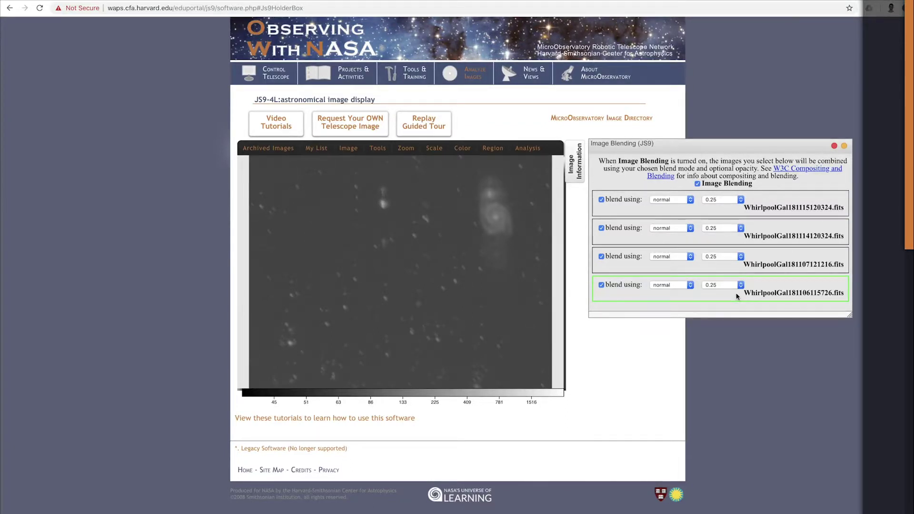
Step: Open the Shift tool and move its panel aside
{"action": "left_click", "coordinate": [379, 150]}
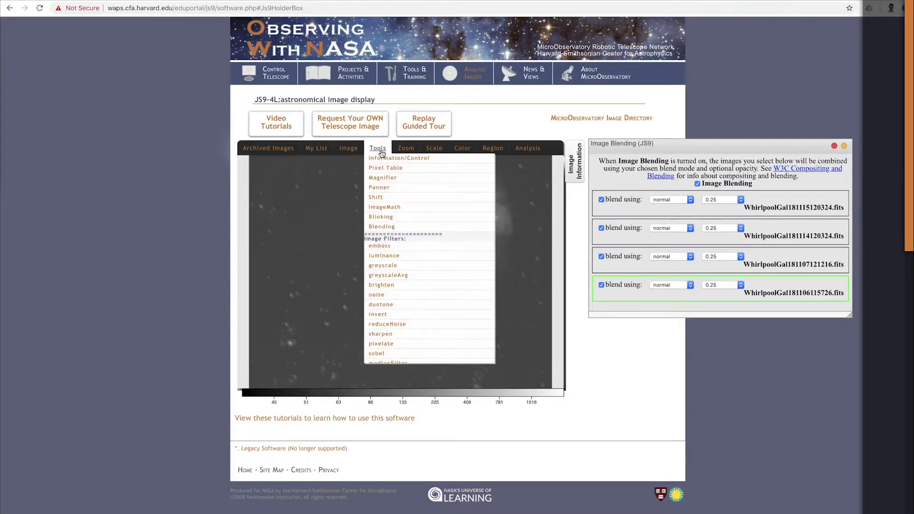
{"action": "left_click", "coordinate": [376, 197]}
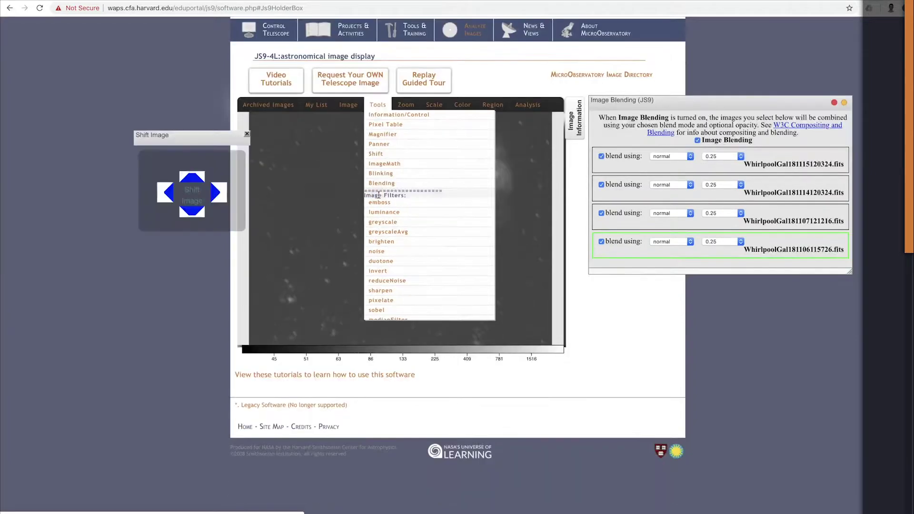
{"action": "scroll", "coordinate": [306, 170], "scroll_direction": "up", "scroll_amount": 2}
{"action": "left_click_drag", "start_coordinate": [222, 177], "coordinate": [756, 330]}
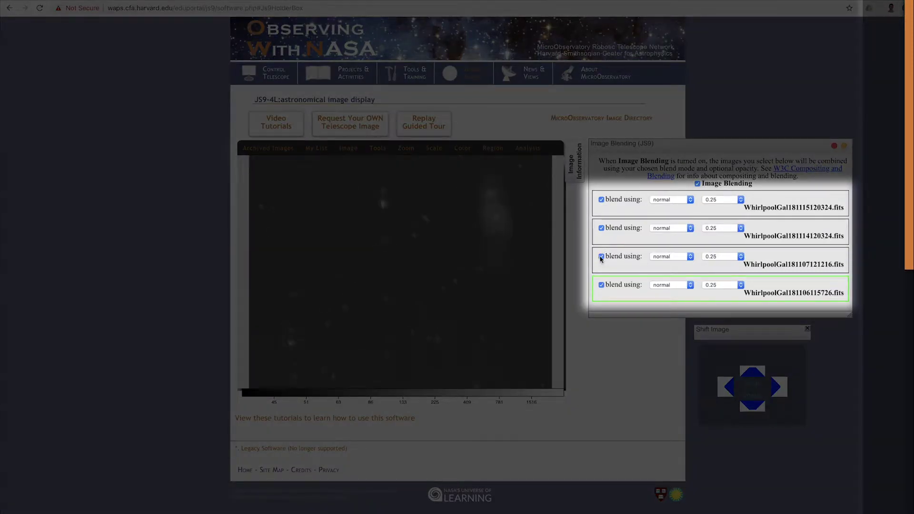
Step: Blend only images 1 and 2 and nudge the second image until its stars match
{"action": "left_click", "coordinate": [601, 257]}
{"action": "left_click", "coordinate": [602, 285]}
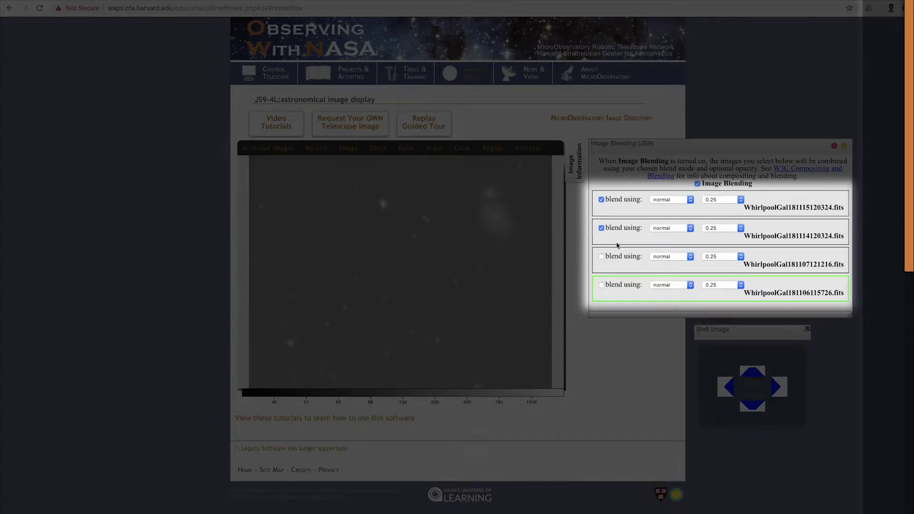
{"action": "left_click", "coordinate": [625, 234]}
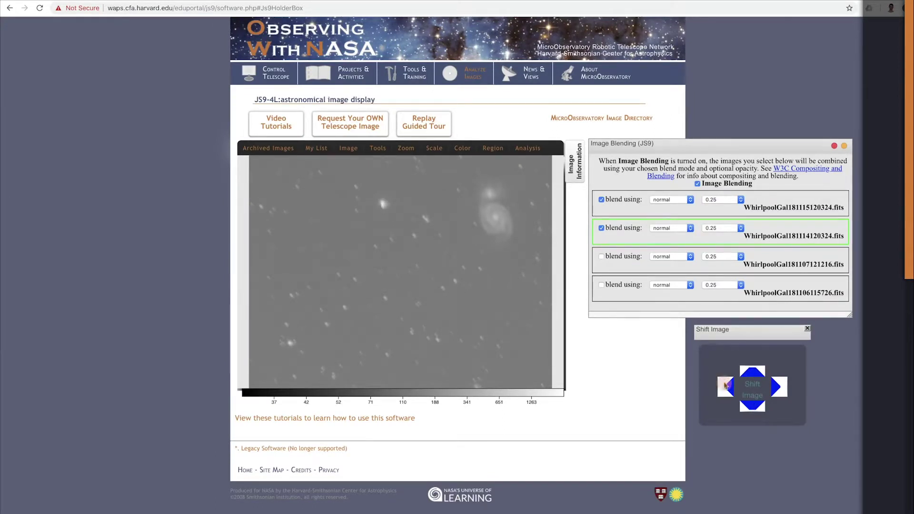
{"action": "left_click", "coordinate": [725, 386]}
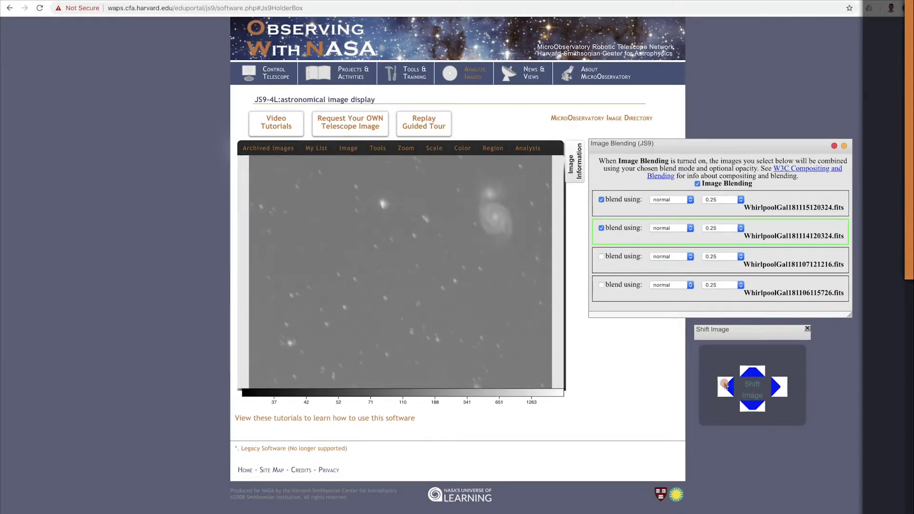
{"action": "left_click", "coordinate": [753, 373]}
{"action": "left_click", "coordinate": [754, 405]}
{"action": "left_click", "coordinate": [750, 371]}
Step: Blend the third image with the first and shift it down until stars coincide
{"action": "left_click", "coordinate": [602, 228]}
{"action": "left_click", "coordinate": [601, 257]}
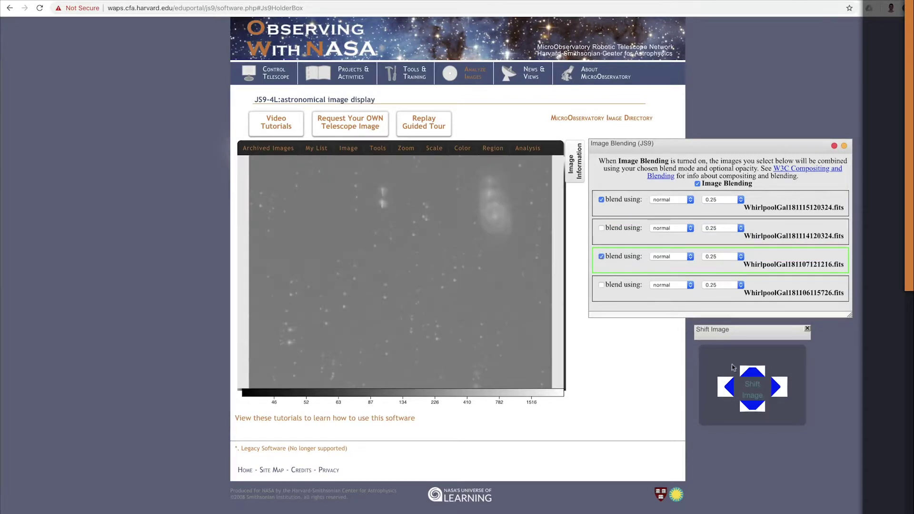
{"action": "left_click", "coordinate": [753, 406]}
{"action": "left_click", "coordinate": [753, 405]}
{"action": "left_click", "coordinate": [753, 406]}
{"action": "left_click", "coordinate": [752, 406]}
{"action": "left_click", "coordinate": [753, 405]}
{"action": "left_click", "coordinate": [752, 406]}
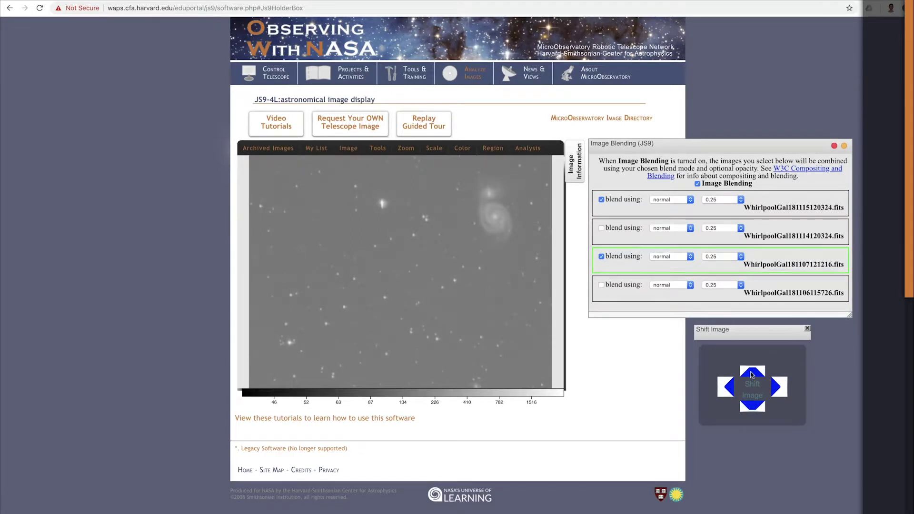
{"action": "left_click", "coordinate": [752, 375]}
{"action": "left_click", "coordinate": [753, 375]}
Step: Blend the fourth image with the first and shift it up and left until stars are single
{"action": "left_click", "coordinate": [601, 257]}
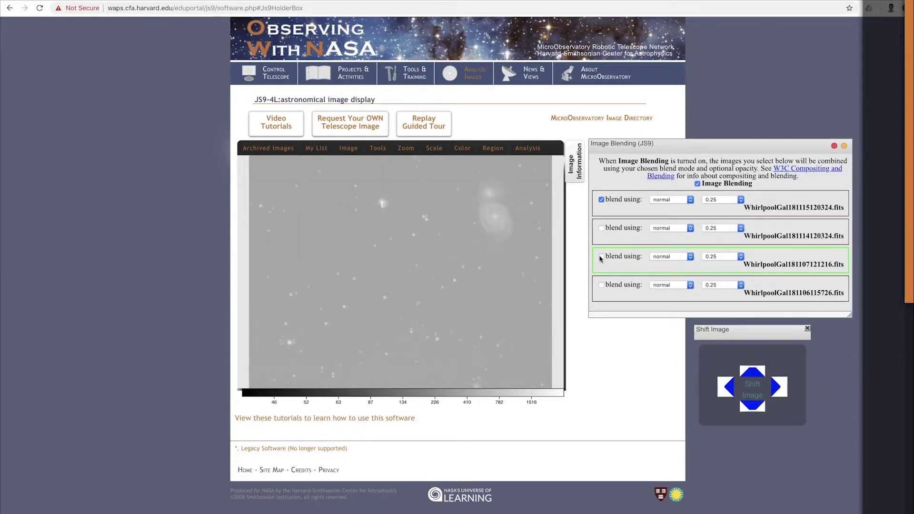
{"action": "left_click", "coordinate": [602, 285]}
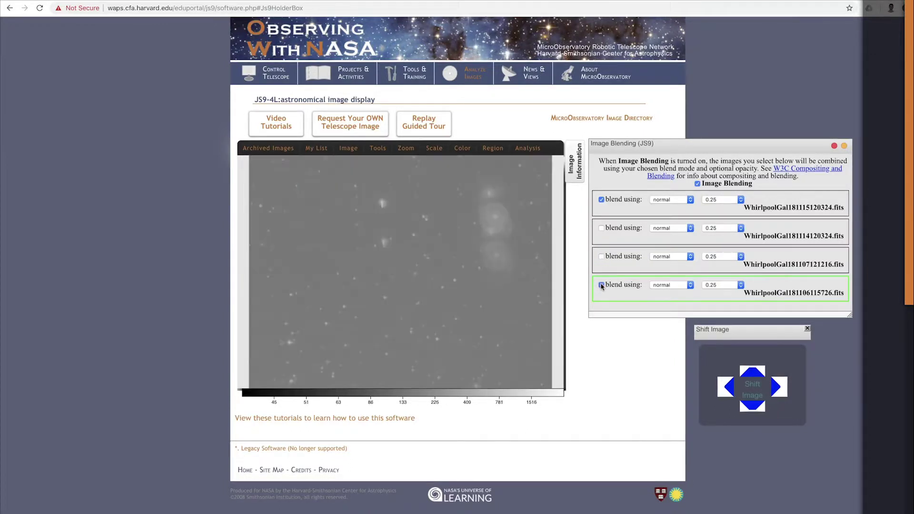
{"action": "left_click", "coordinate": [752, 375]}
{"action": "left_click", "coordinate": [753, 374]}
{"action": "left_click", "coordinate": [753, 375]}
{"action": "left_click", "coordinate": [753, 374]}
{"action": "left_click", "coordinate": [753, 375]}
{"action": "left_click", "coordinate": [753, 375]}
{"action": "left_click", "coordinate": [730, 386]}
{"action": "left_click", "coordinate": [753, 374]}
{"action": "left_click", "coordinate": [753, 374]}
{"action": "left_click", "coordinate": [753, 374]}
{"action": "left_click", "coordinate": [753, 374]}
{"action": "left_click", "coordinate": [753, 374]}
{"action": "left_click", "coordinate": [754, 374]}
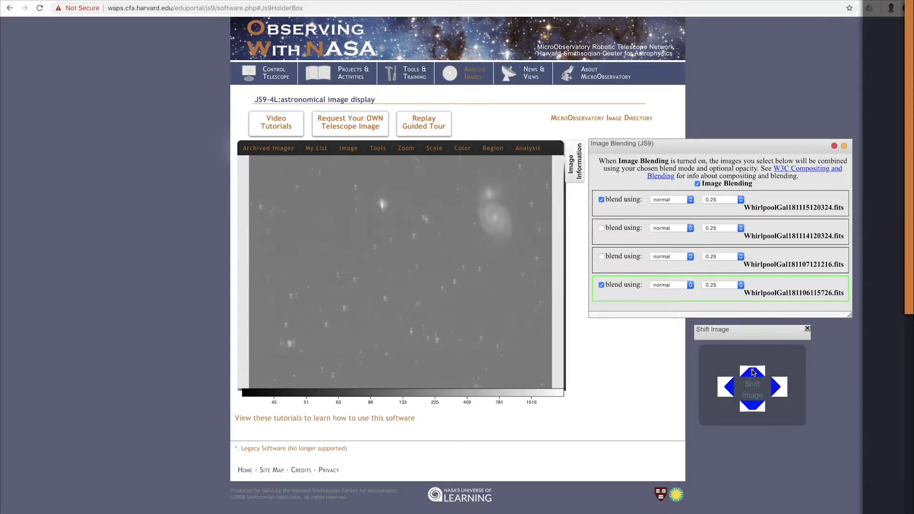
{"action": "left_click", "coordinate": [753, 374]}
{"action": "left_click", "coordinate": [753, 374]}
{"action": "left_click", "coordinate": [753, 374]}
Step: Re-include images 2 and 3, turn off Image Blending and close the blending window
{"action": "left_click", "coordinate": [601, 256]}
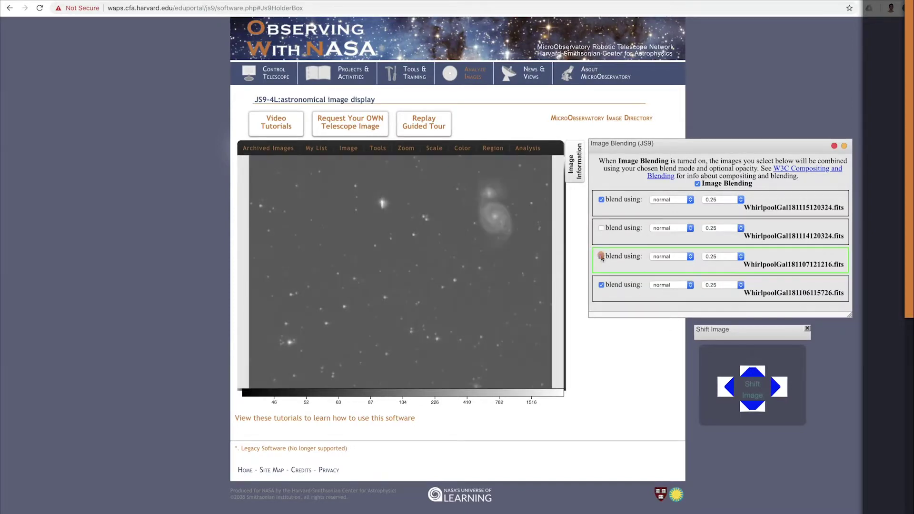
{"action": "left_click", "coordinate": [602, 228]}
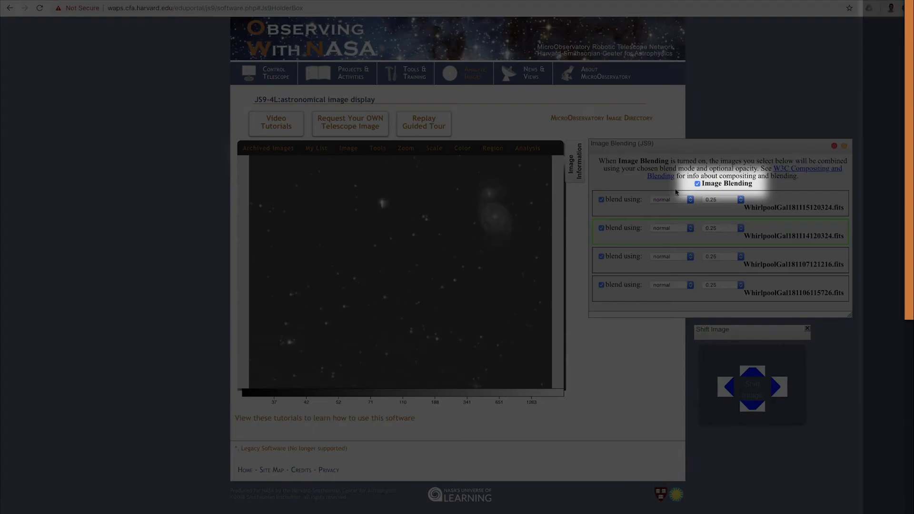
{"action": "left_click", "coordinate": [698, 185]}
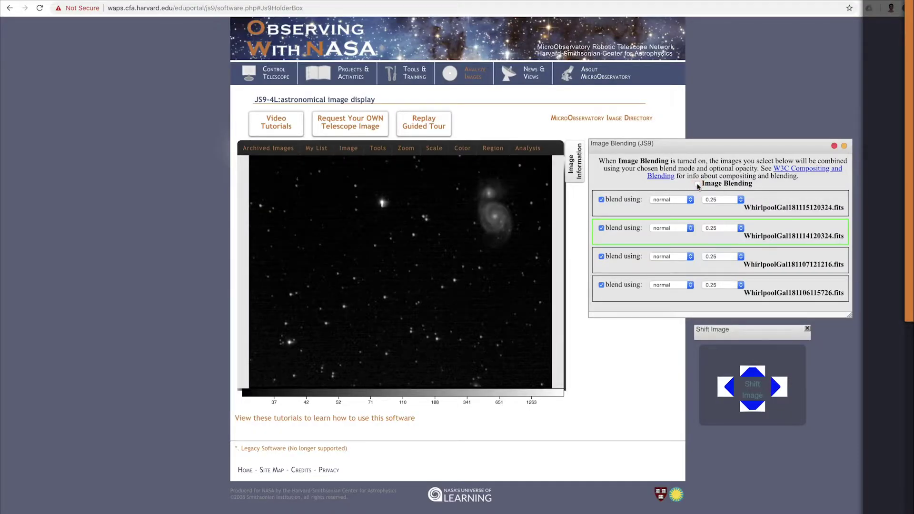
{"action": "left_click", "coordinate": [835, 146]}
Step: Open Image Arithmetic with WhirlpoolGal181115120324.fits displayed and the operation set to add
{"action": "left_click", "coordinate": [807, 328]}
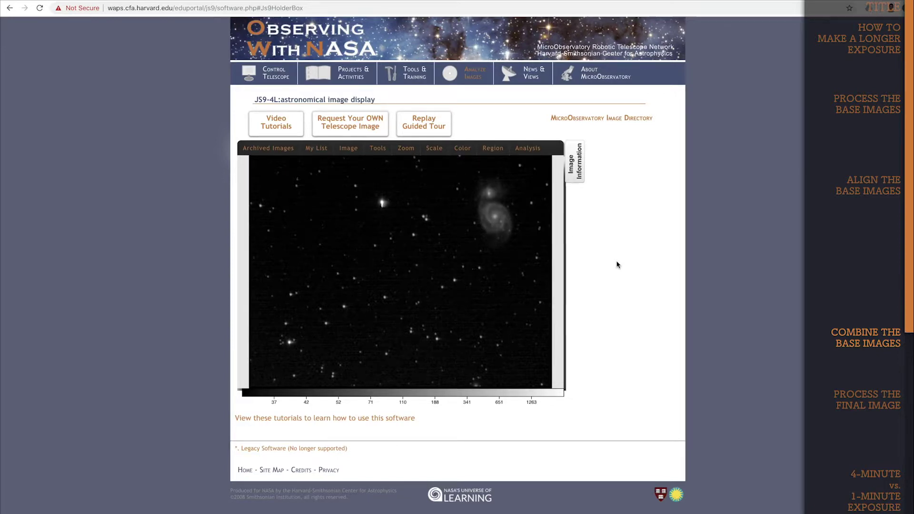
{"action": "left_click", "coordinate": [378, 148]}
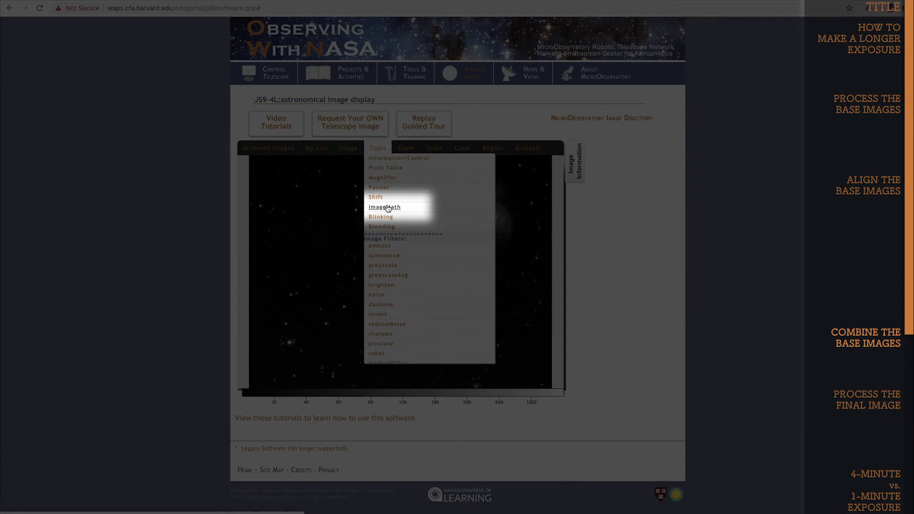
{"action": "left_click", "coordinate": [386, 207]}
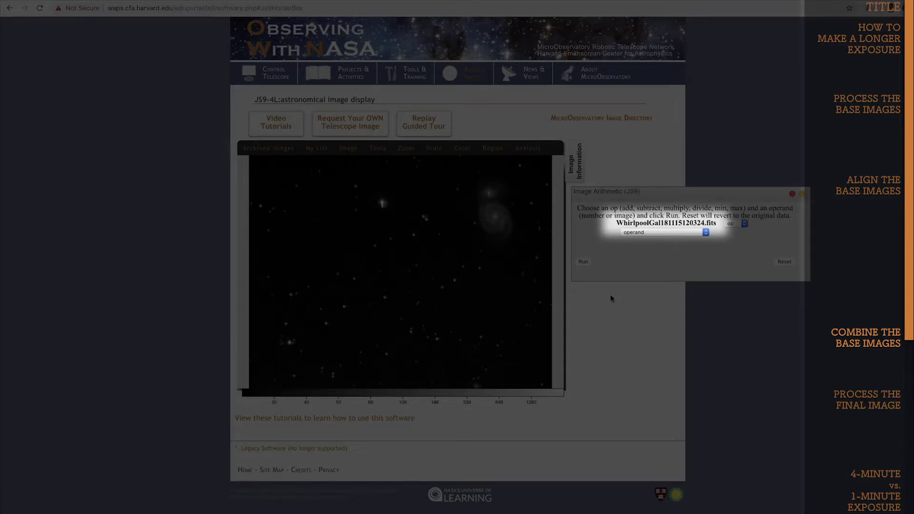
{"action": "left_click", "coordinate": [317, 152]}
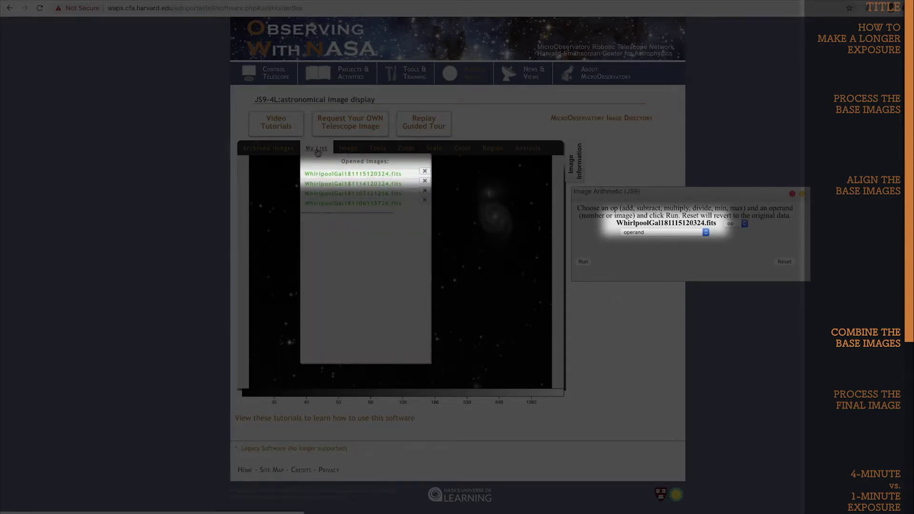
{"action": "left_click", "coordinate": [323, 175]}
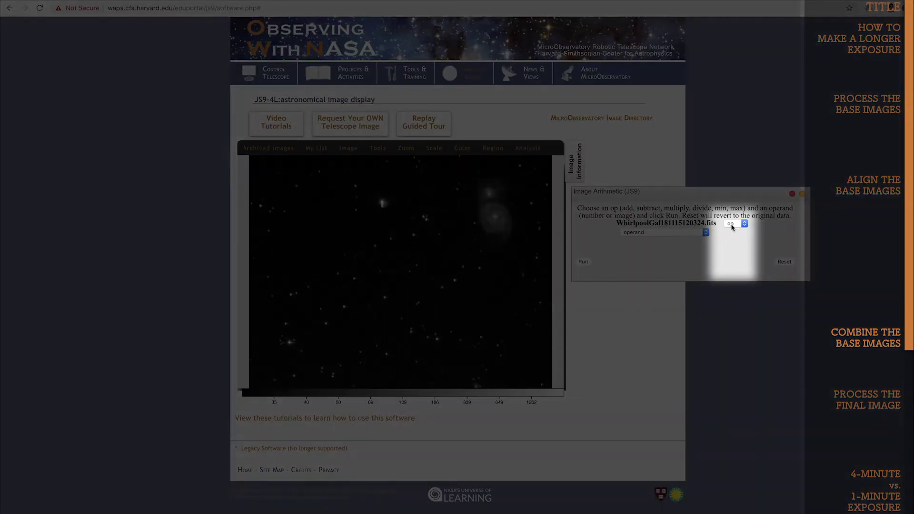
{"action": "left_click", "coordinate": [736, 224]}
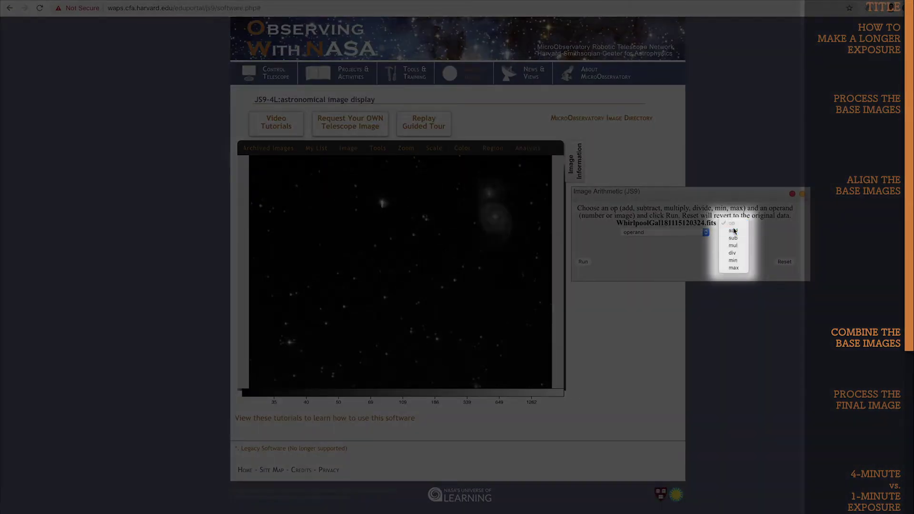
{"action": "left_click", "coordinate": [734, 231]}
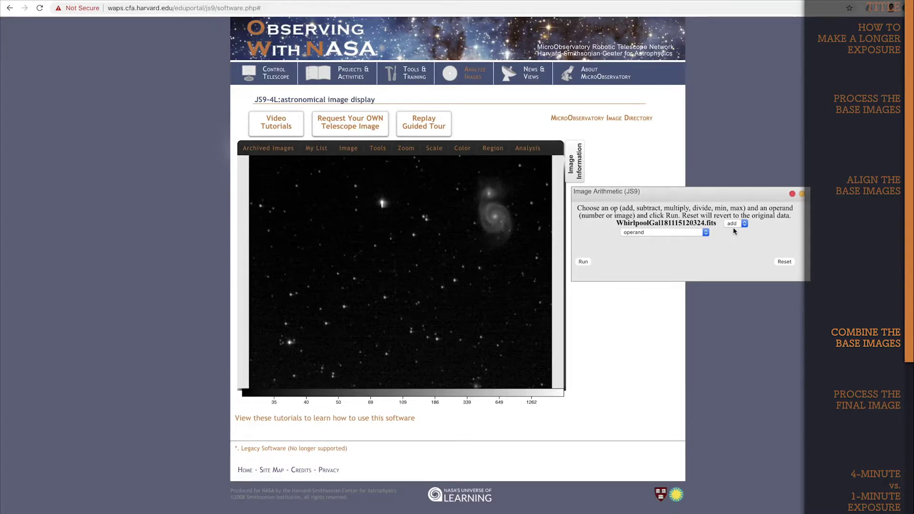
{"action": "left_click", "coordinate": [686, 233]}
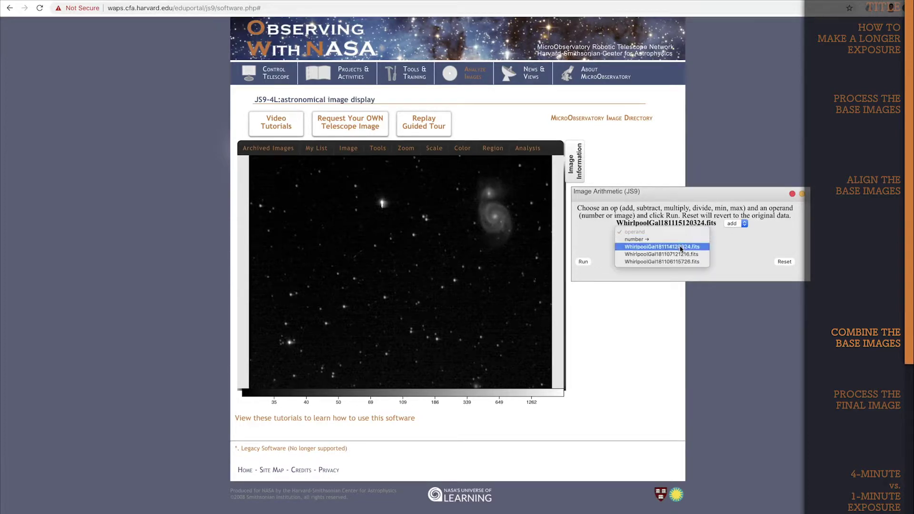
{"action": "left_click", "coordinate": [681, 247]}
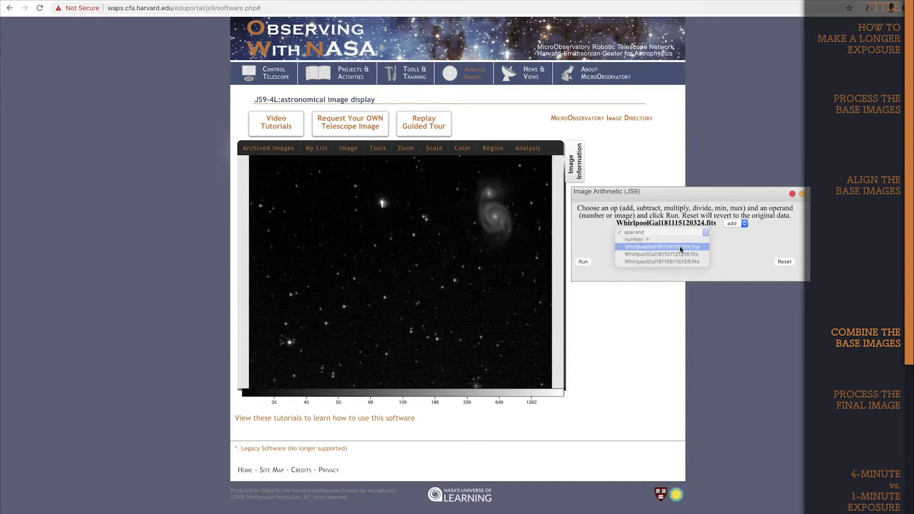
{"action": "left_click", "coordinate": [582, 263]}
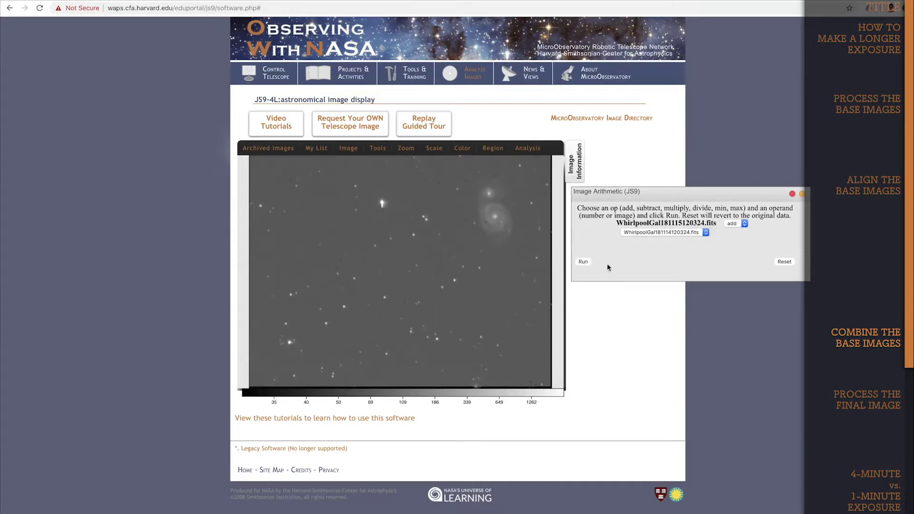
{"action": "left_click", "coordinate": [638, 232]}
{"action": "left_click", "coordinate": [638, 240]}
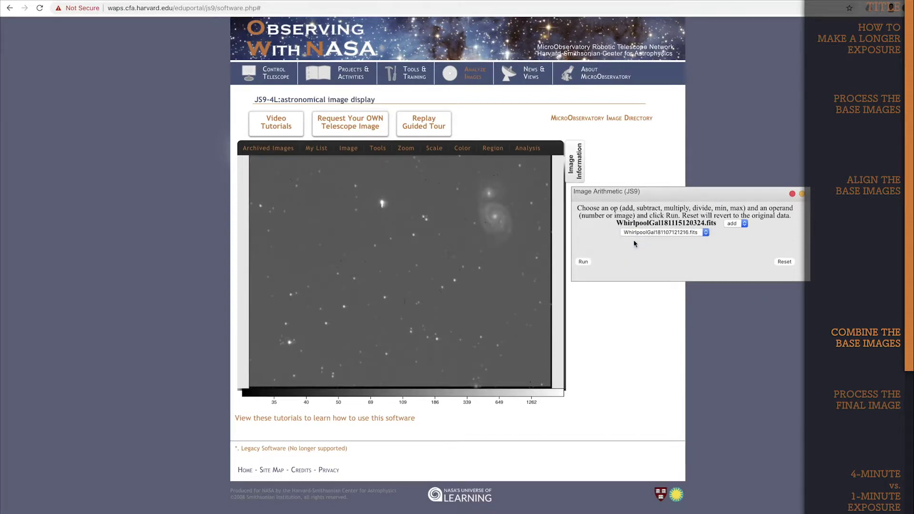
{"action": "left_click", "coordinate": [584, 263]}
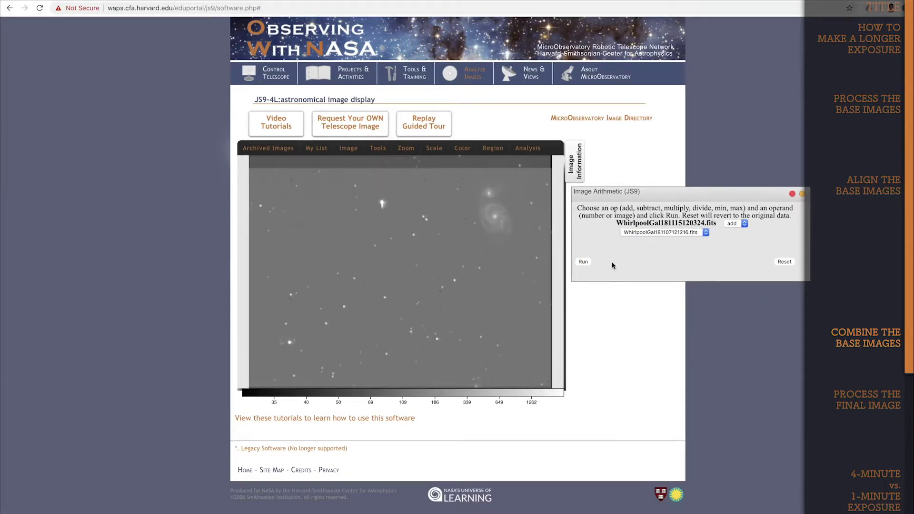
{"action": "left_click", "coordinate": [636, 233]}
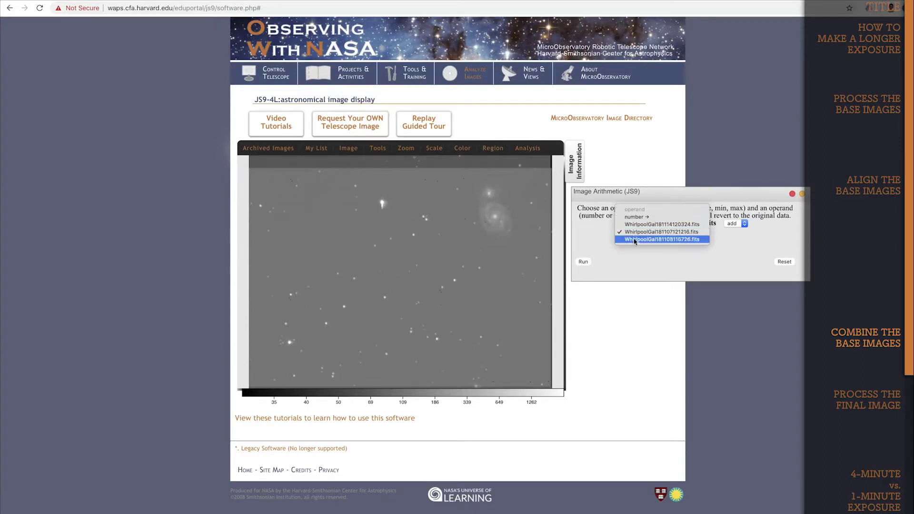
{"action": "left_click", "coordinate": [635, 242]}
{"action": "left_click", "coordinate": [585, 262]}
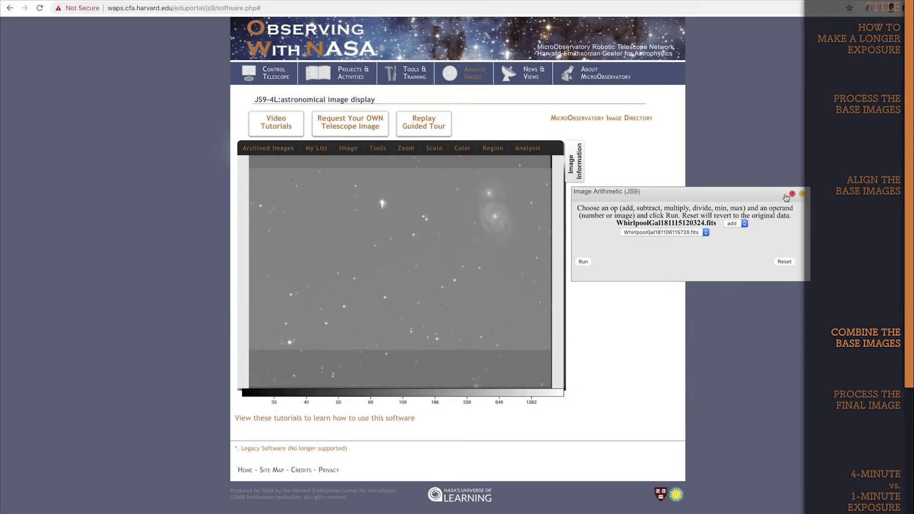
Step: Close Image Arithmetic and show the Image Information brightness controls for the summed image
{"action": "left_click", "coordinate": [793, 194]}
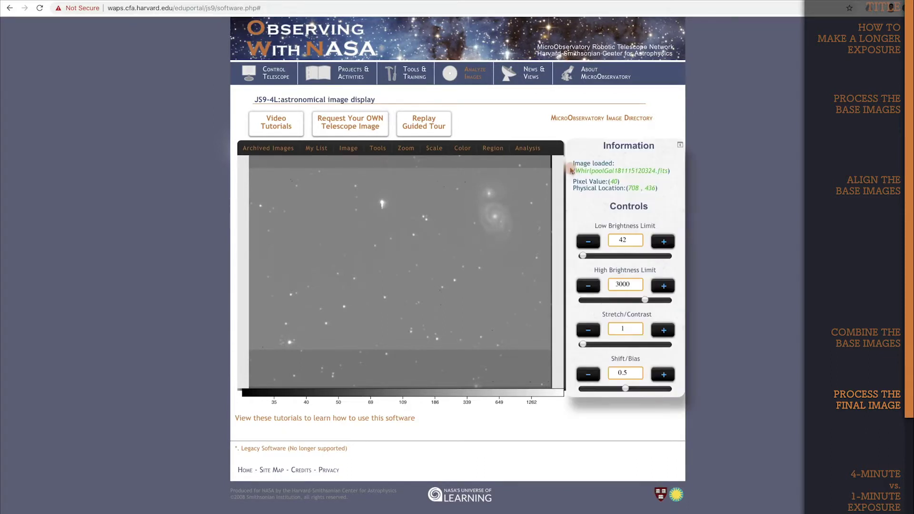
{"action": "left_click", "coordinate": [573, 173]}
{"action": "left_click", "coordinate": [378, 148]}
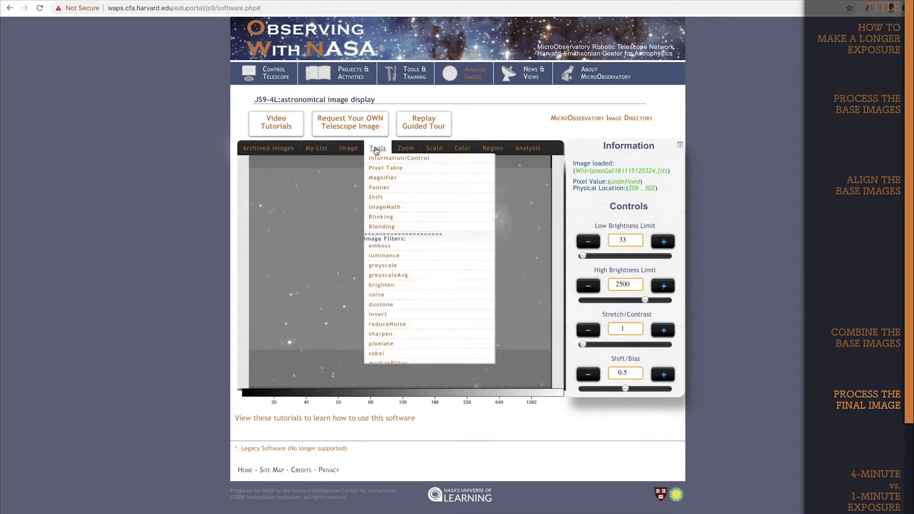
{"action": "left_click", "coordinate": [377, 169]}
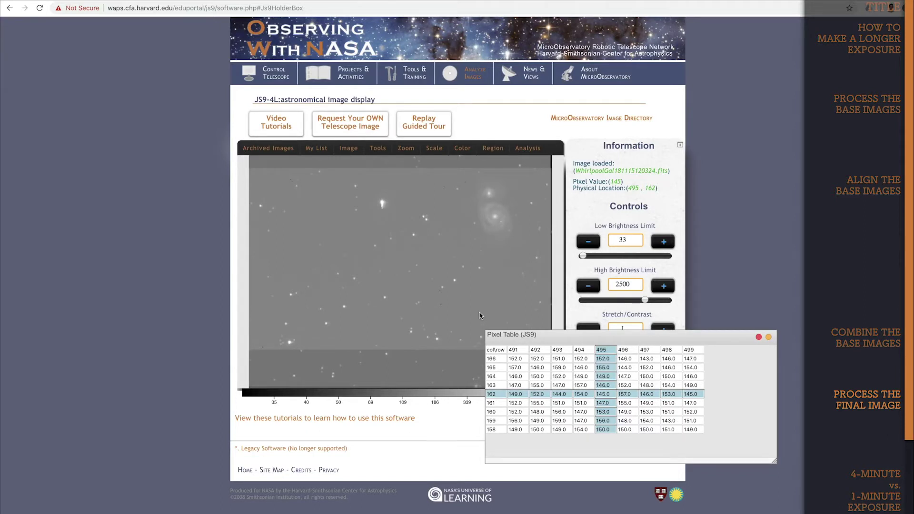
{"action": "left_click", "coordinate": [759, 337]}
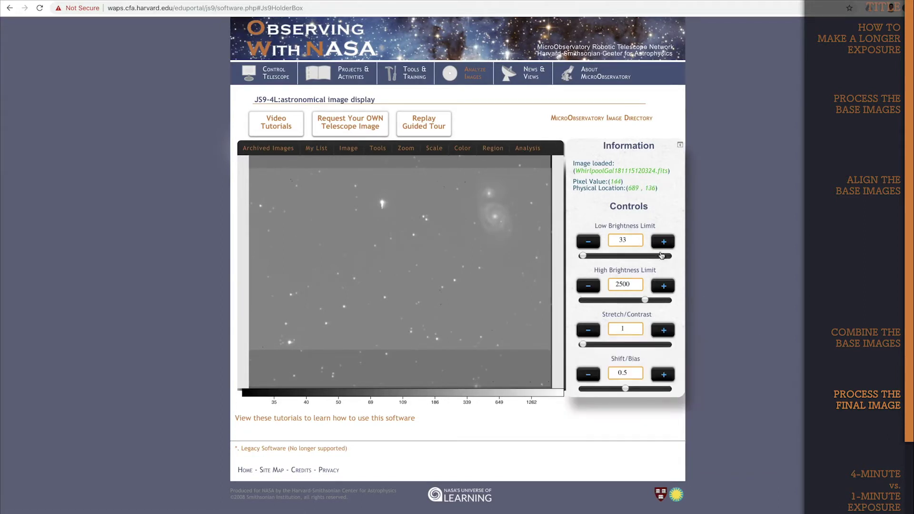
Step: Enter 146 as the low and 8000 as the high brightness limit of the summed image
{"action": "double_click", "coordinate": [630, 240]}
{"action": "type", "text": "146"}
{"action": "key", "text": "Return"}
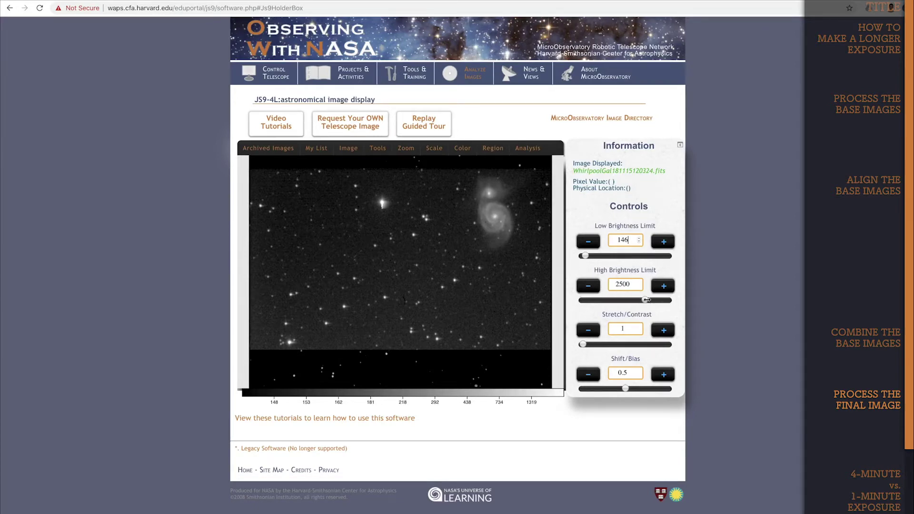
{"action": "left_click_drag", "start_coordinate": [645, 301], "coordinate": [674, 303]}
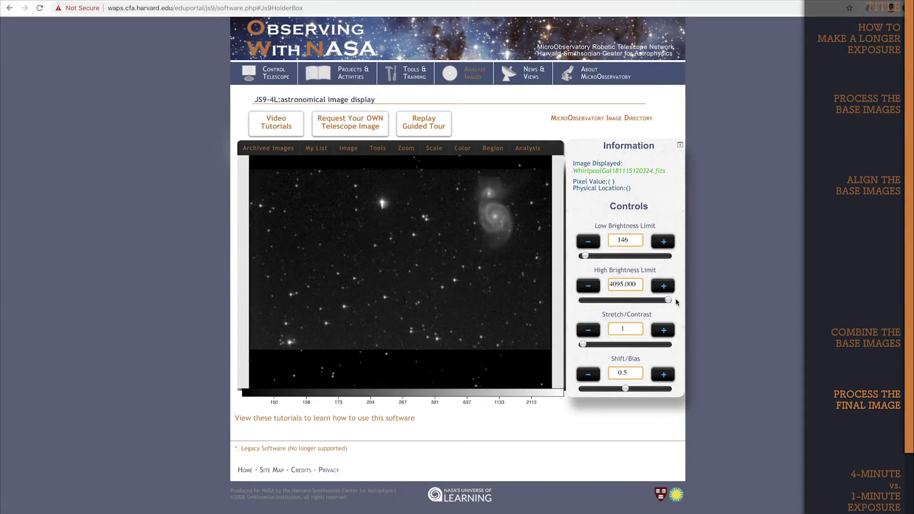
{"action": "double_click", "coordinate": [626, 284]}
{"action": "type", "text": "8000"}
{"action": "key", "text": "Return"}
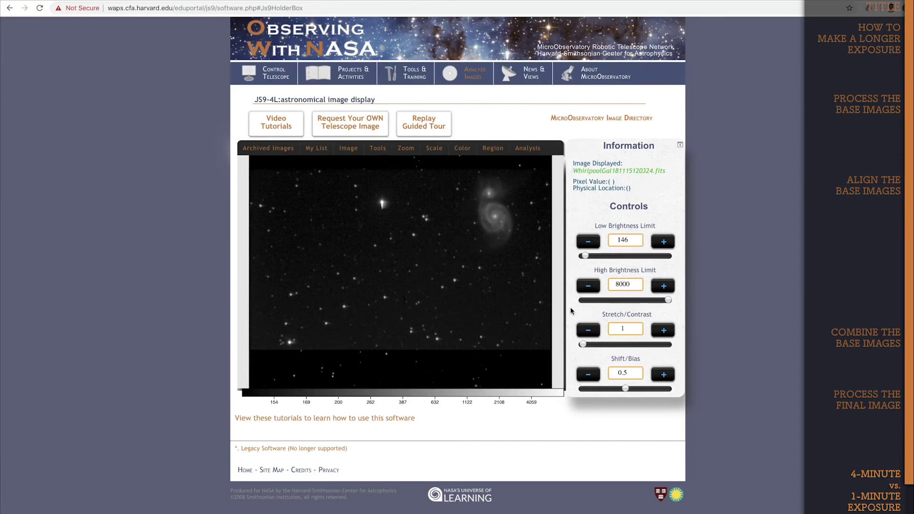
{"action": "left_click", "coordinate": [350, 150]}
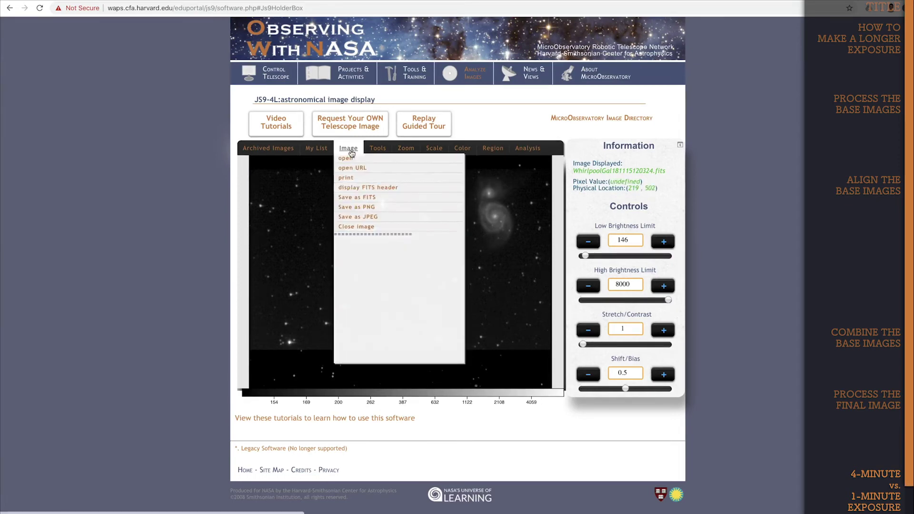
Step: Save the combined 4-minute Whirlpool image as a JPEG
{"action": "left_click", "coordinate": [360, 218]}
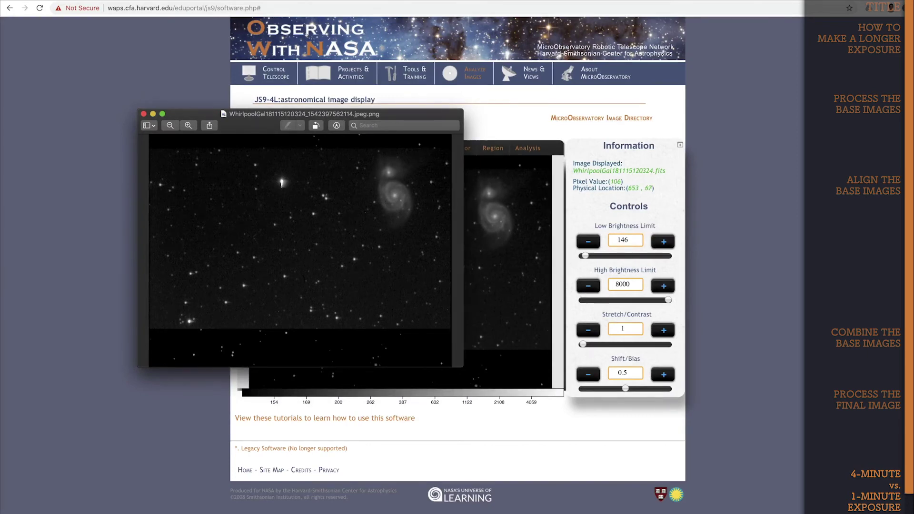
Step: Place the 1-minute exposure's Preview window to the right of the 4-minute image
{"action": "left_click_drag", "start_coordinate": [103, 13], "coordinate": [590, 126]}
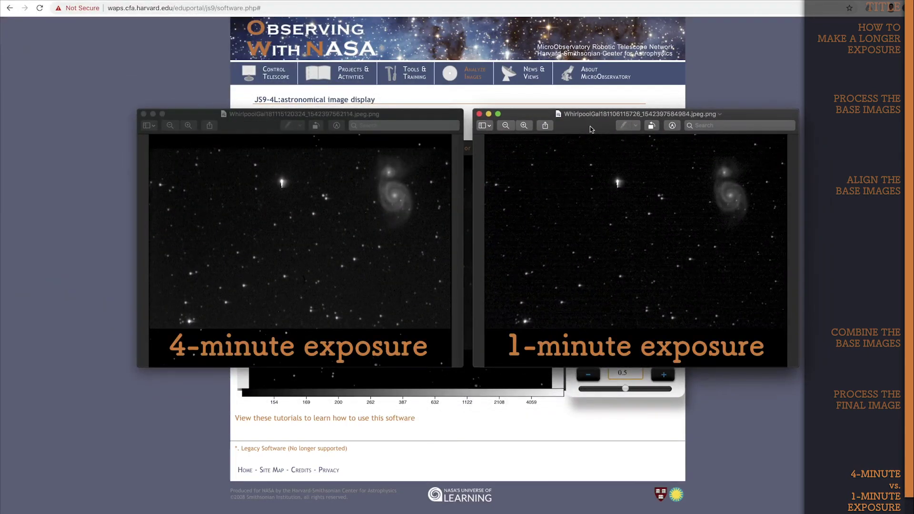